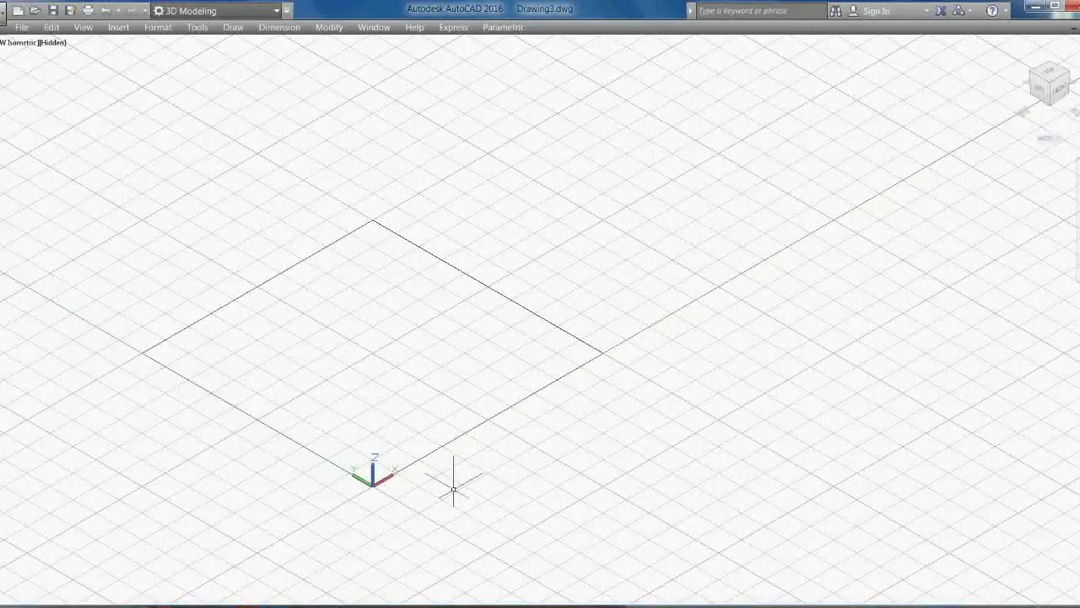
Draw a box from the square's origin corner to its opposite corner, 200 units tall.
scroll(371, 515, up, 2)
middle_drag(512, 502, 556, 474)
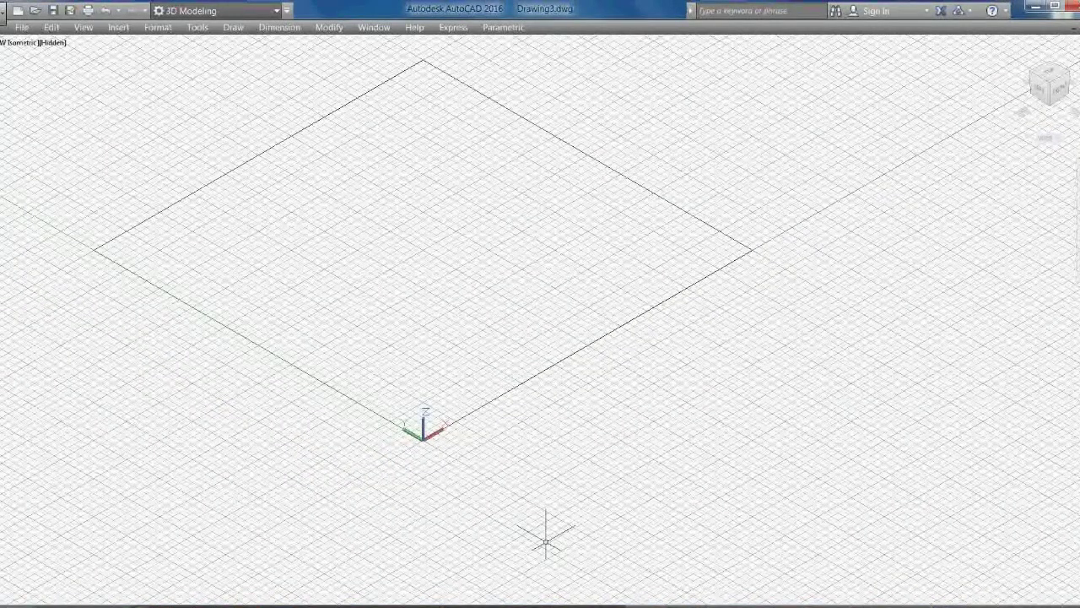
text(box)
key(Return)
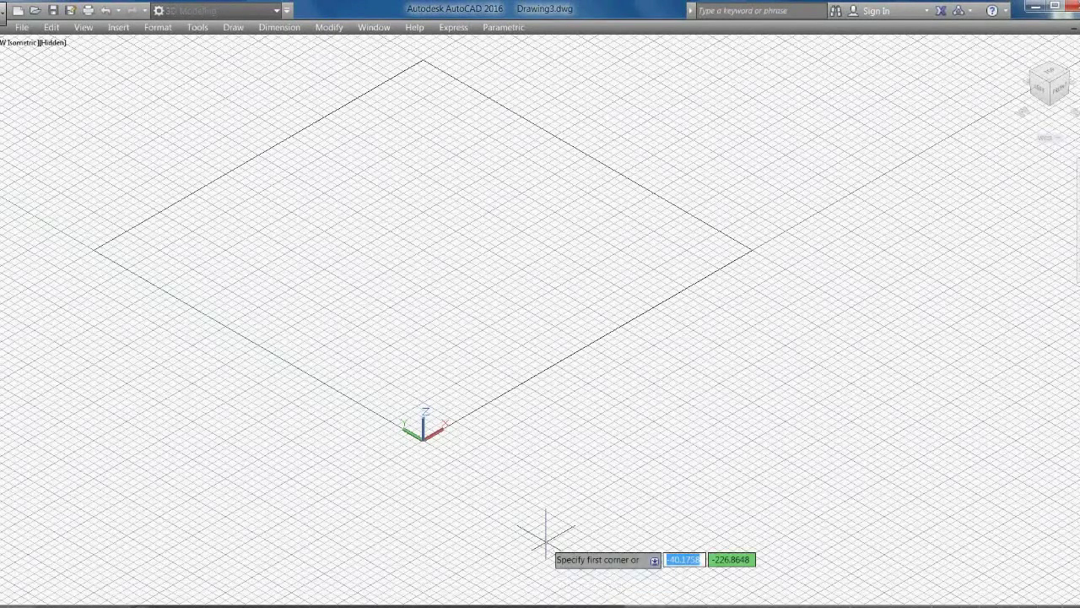
scroll(424, 450, up, 2)
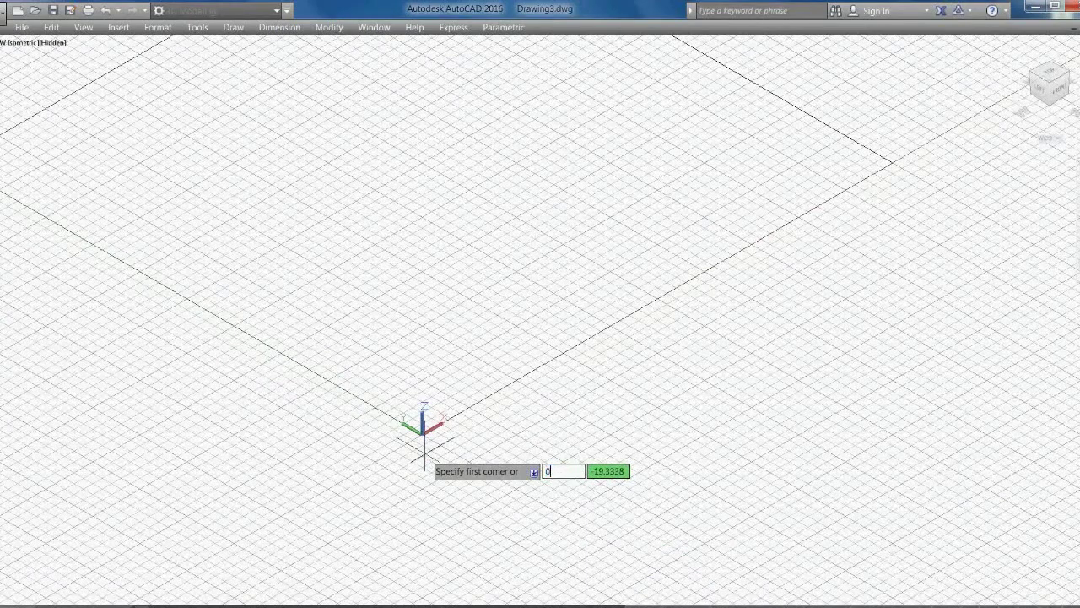
click(422, 430)
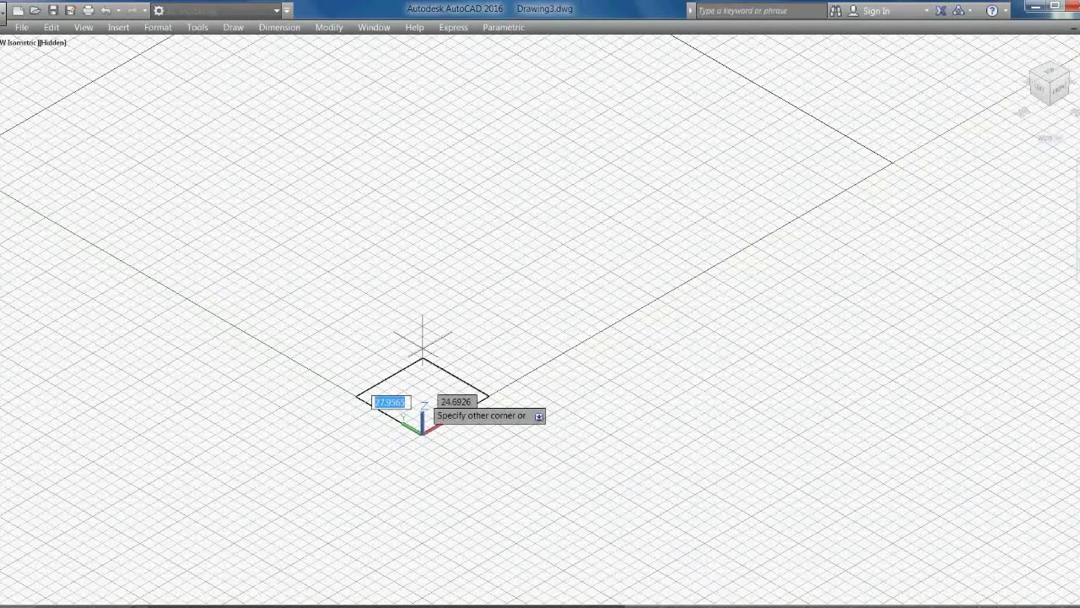
click(549, 221)
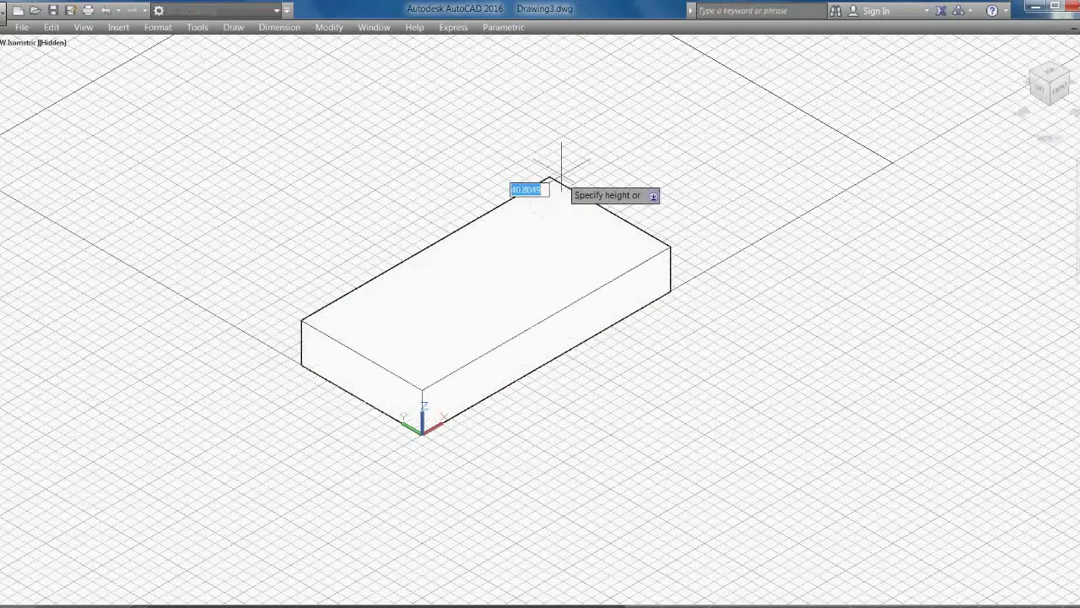
text(200)
key(Return)
scroll(414, 338, down, 5)
middle_drag(533, 366, 392, 385)
scroll(445, 366, up, 2)
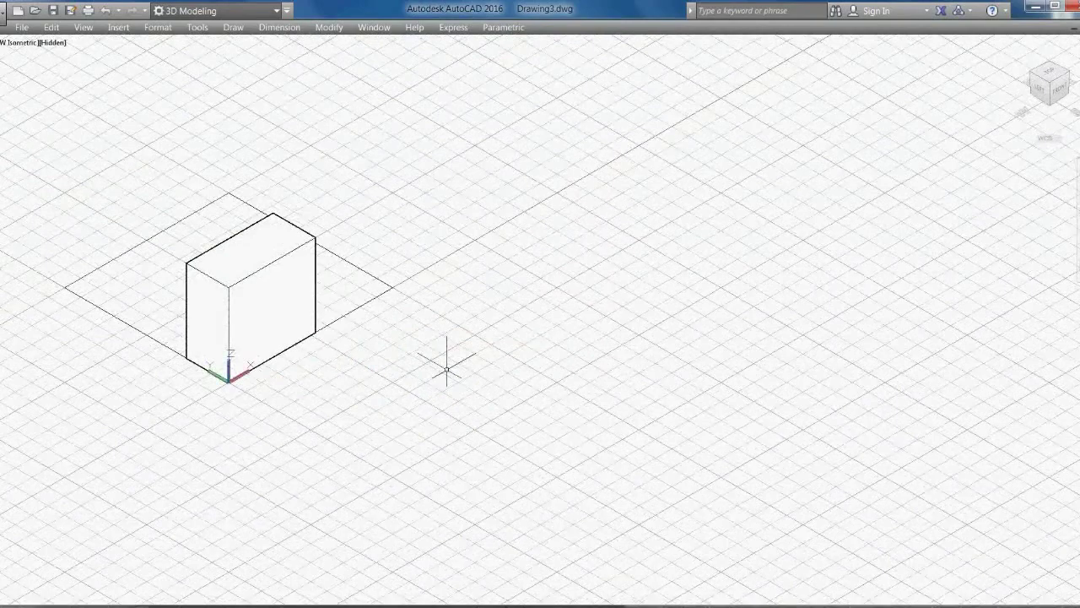
text(pp)
key(Return)
Start a polysolid wall beside the box and run its first three ortho segments.
click(418, 369)
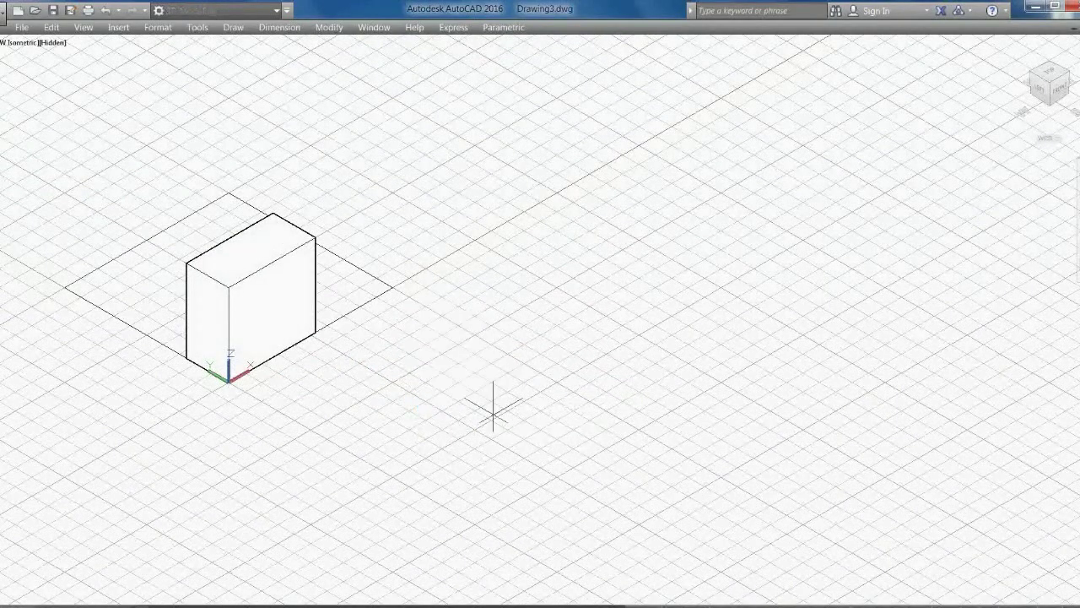
click(498, 414)
click(656, 341)
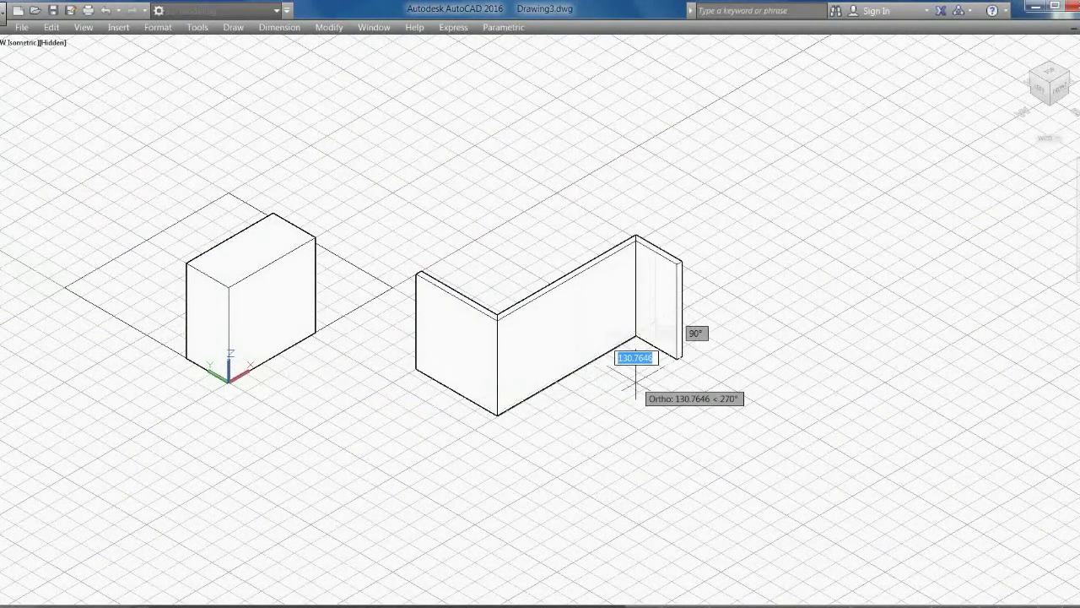
scroll(660, 296, down, 2)
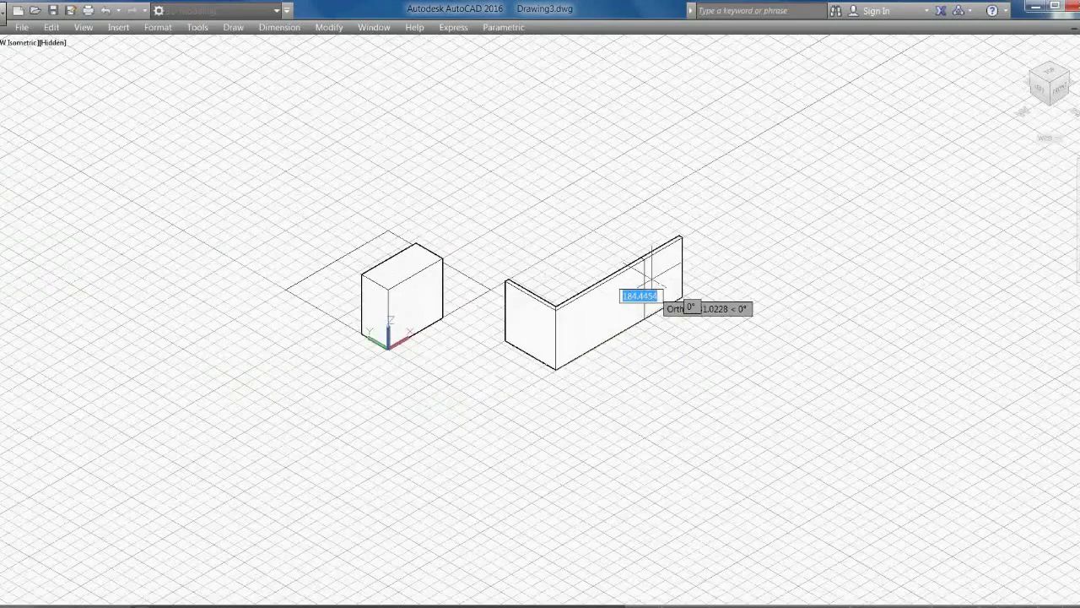
click(764, 372)
key(Escape)
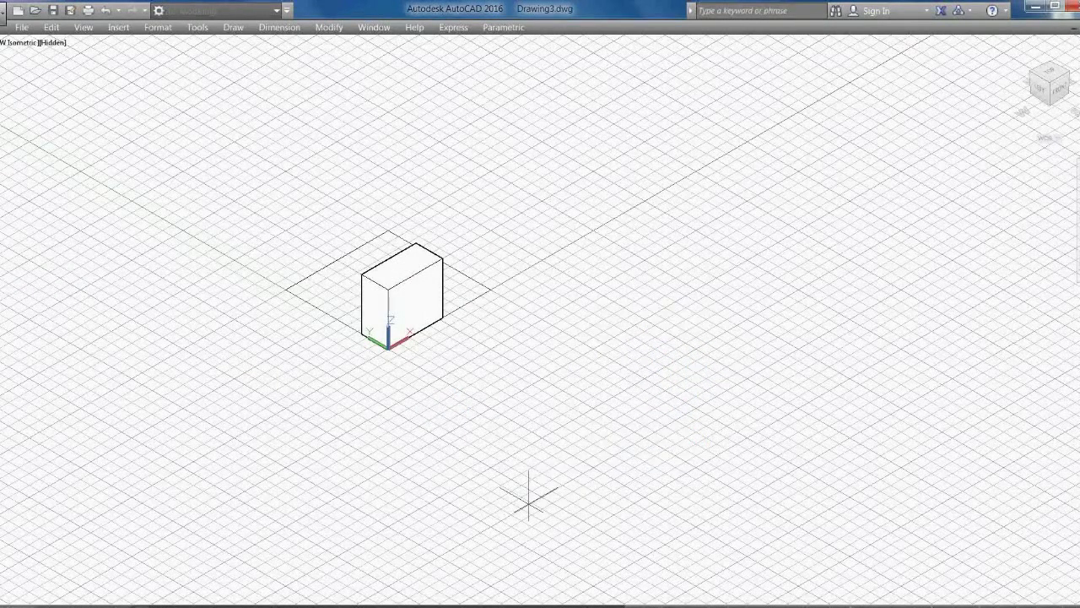
Add wall segments to the far corner and left end, then close the loop with C.
click(528, 498)
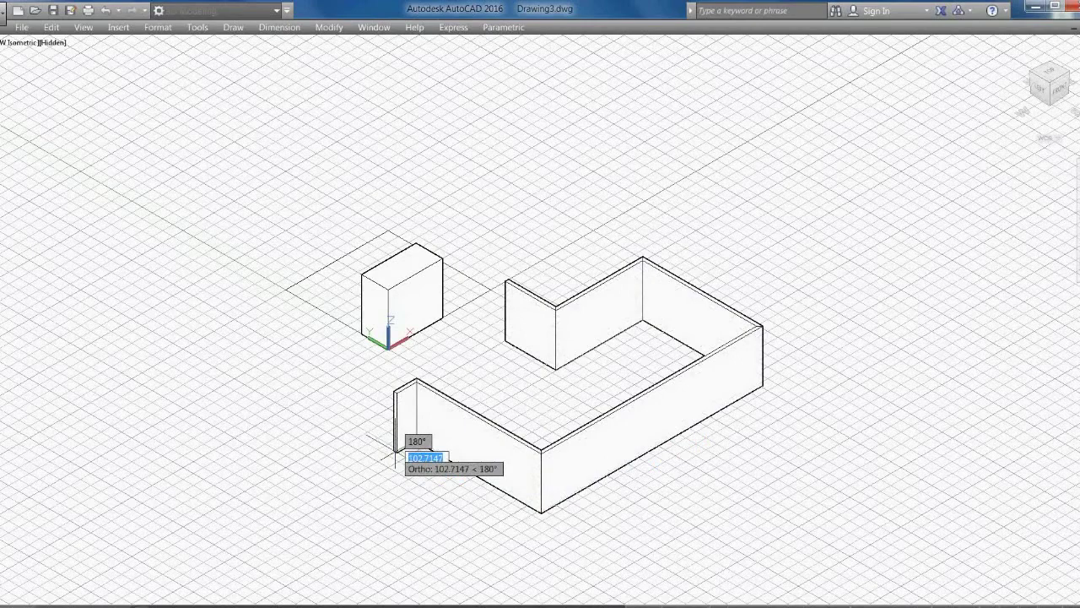
click(395, 456)
text(c)
key(Return)
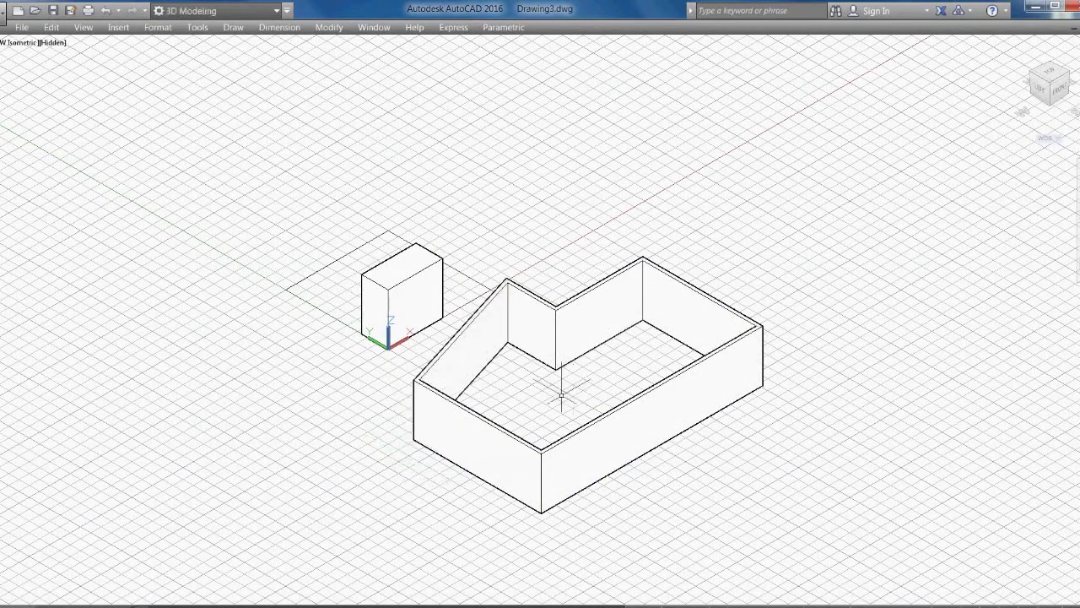
middle_drag(640, 426, 518, 447)
scroll(788, 289, up, 3)
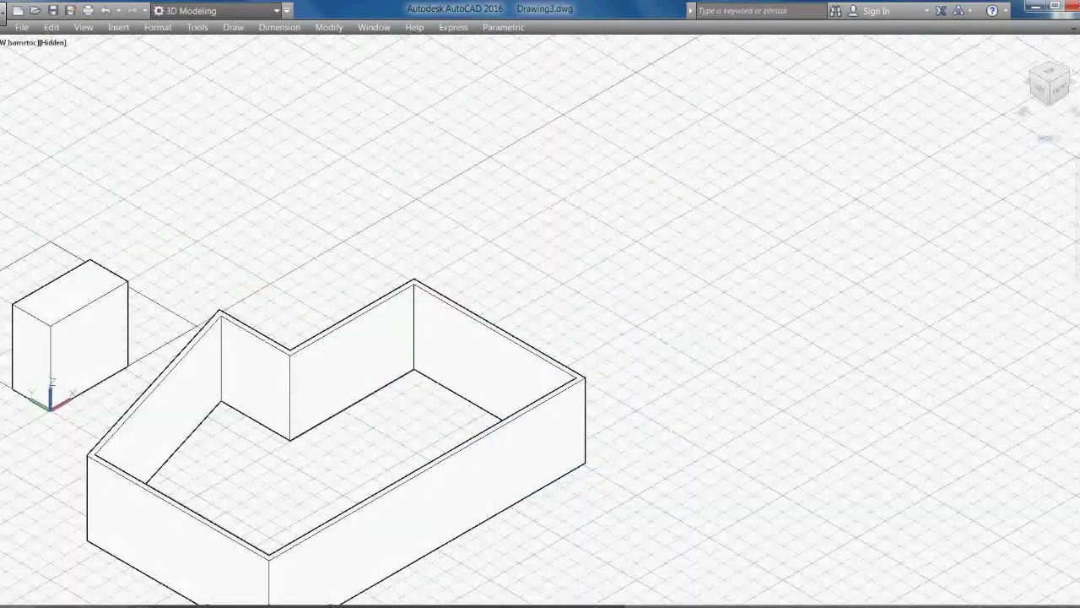
middle_drag(650, 372, 869, 325)
middle_drag(291, 418, 567, 346)
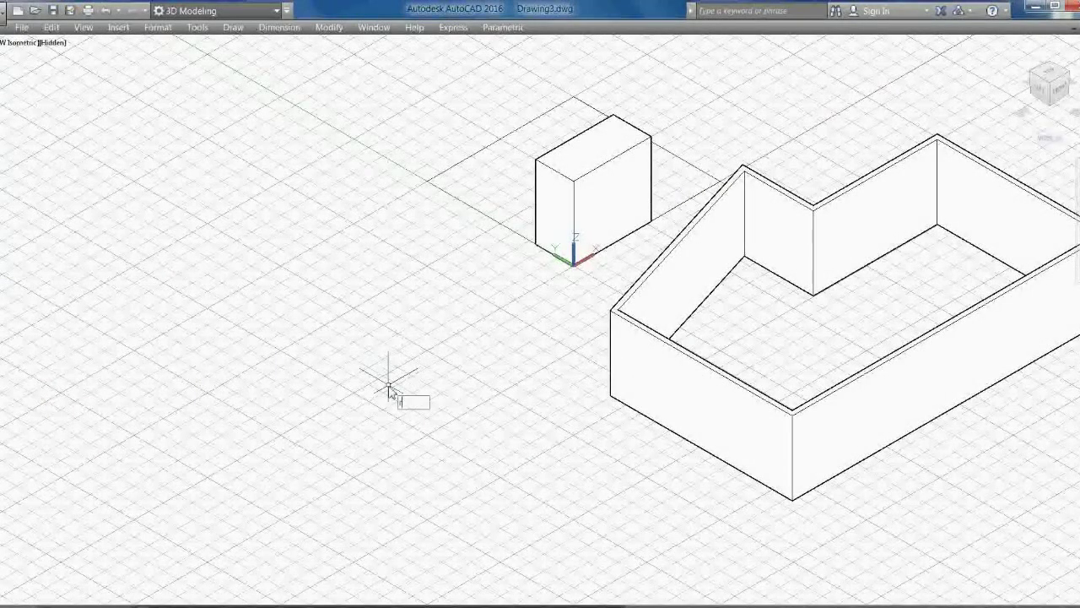
text(REC)
Draw a flat rectangle to the left of the box.
key(Return)
click(324, 393)
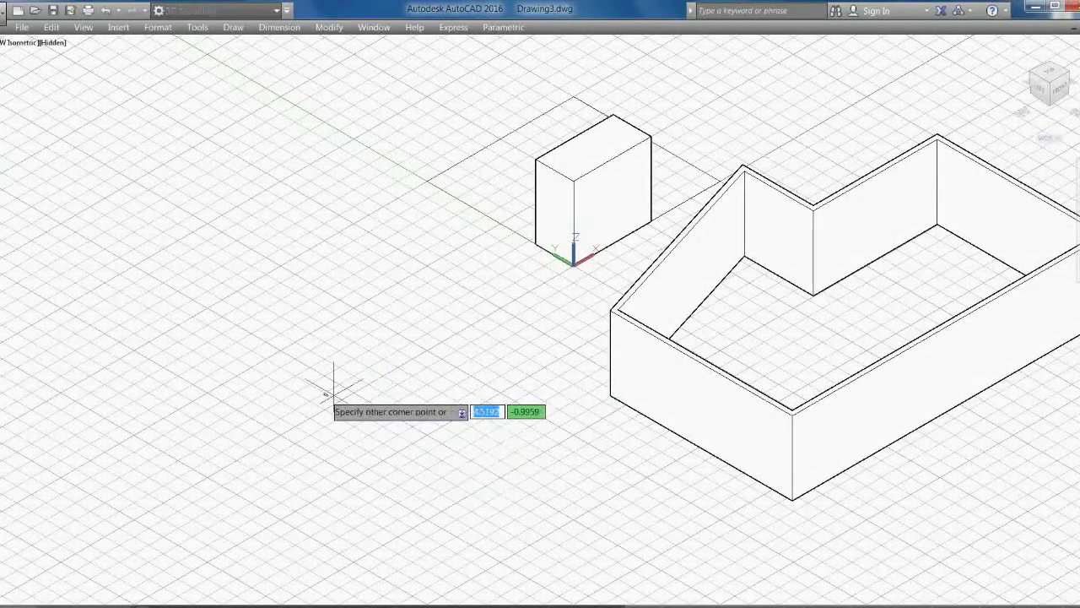
click(471, 387)
scroll(394, 410, up, 2)
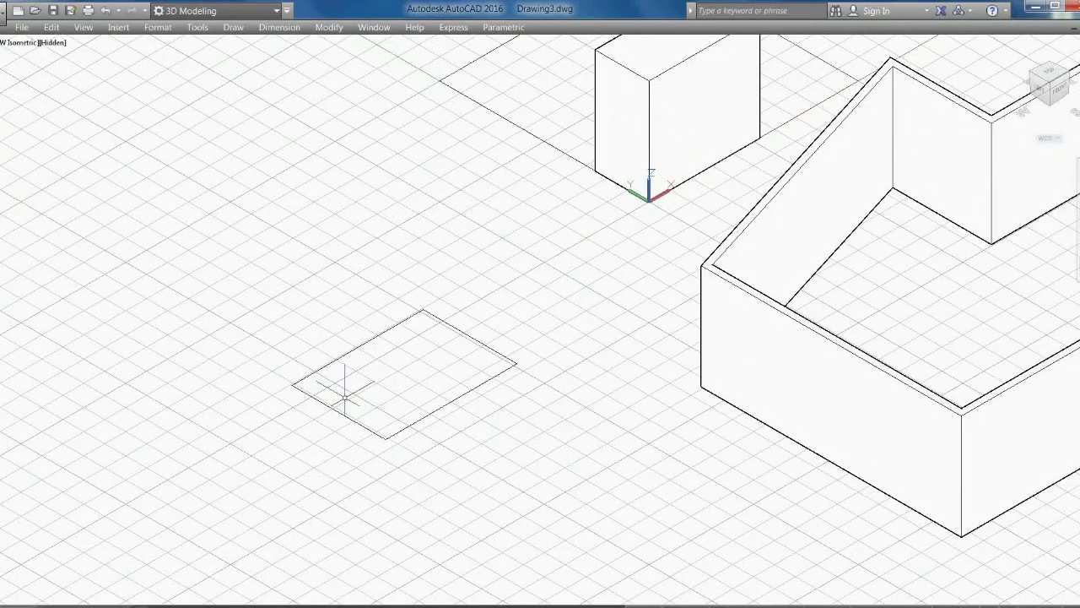
middle_drag(368, 395, 299, 387)
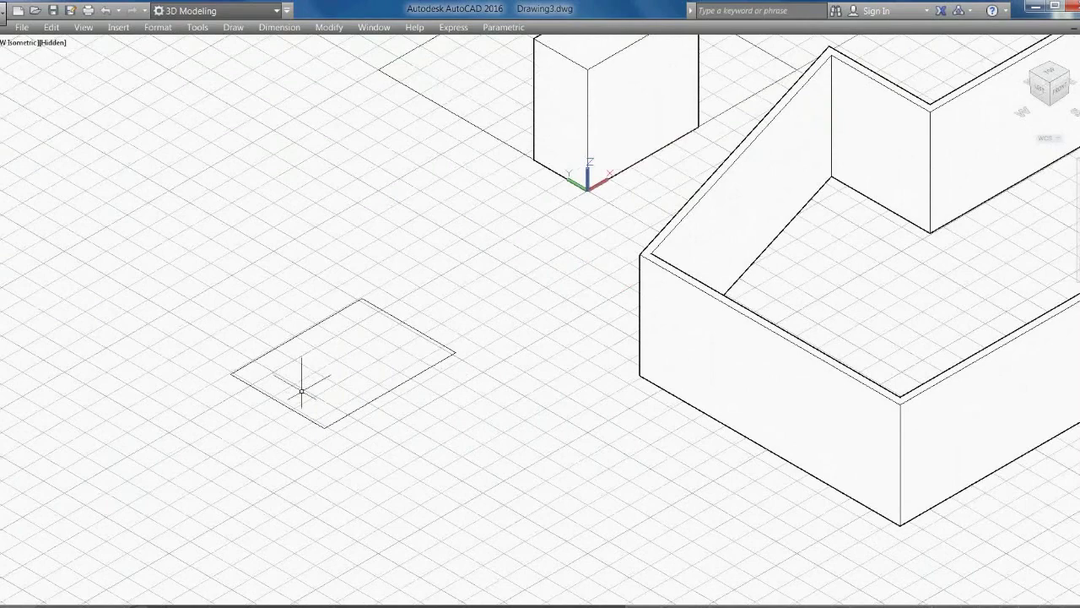
Draw a diagonal line from the rectangle's left corner to its right corner.
text(l)
key(Return)
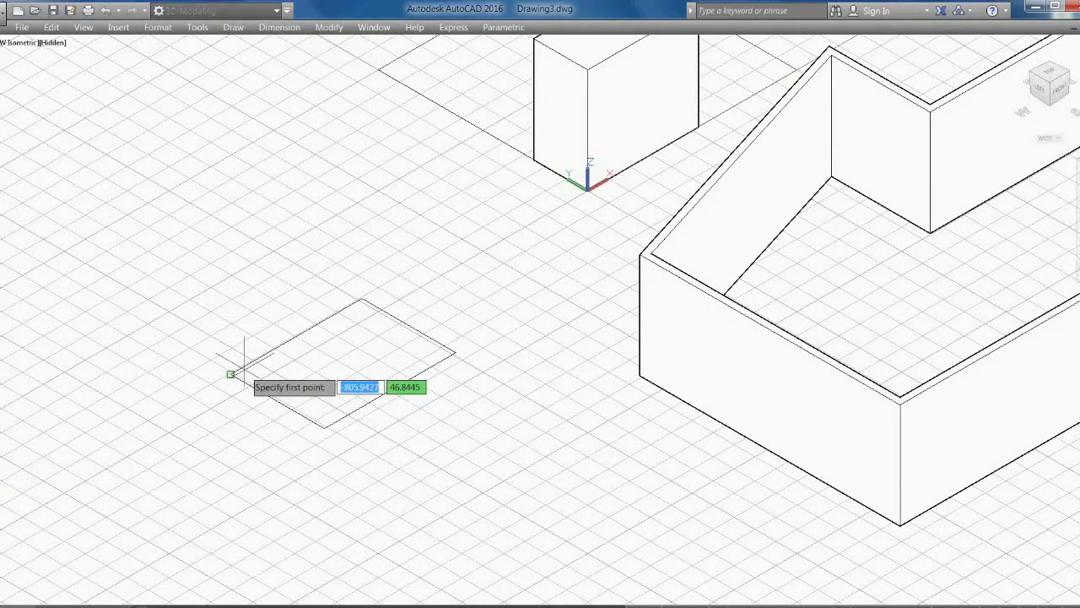
click(232, 374)
click(452, 352)
scroll(358, 371, up, 1)
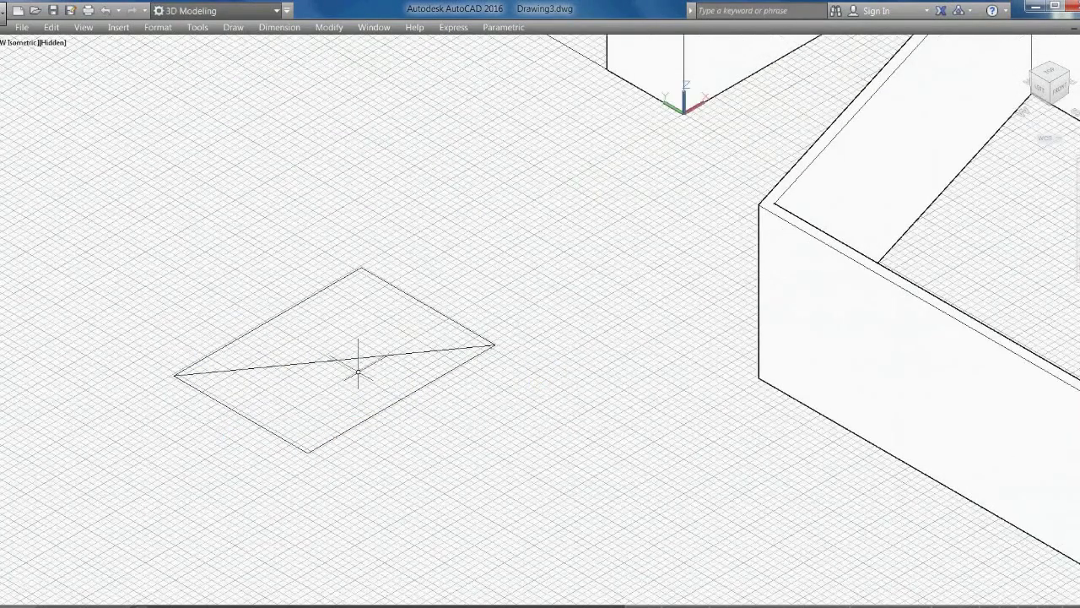
middle_drag(321, 385, 381, 368)
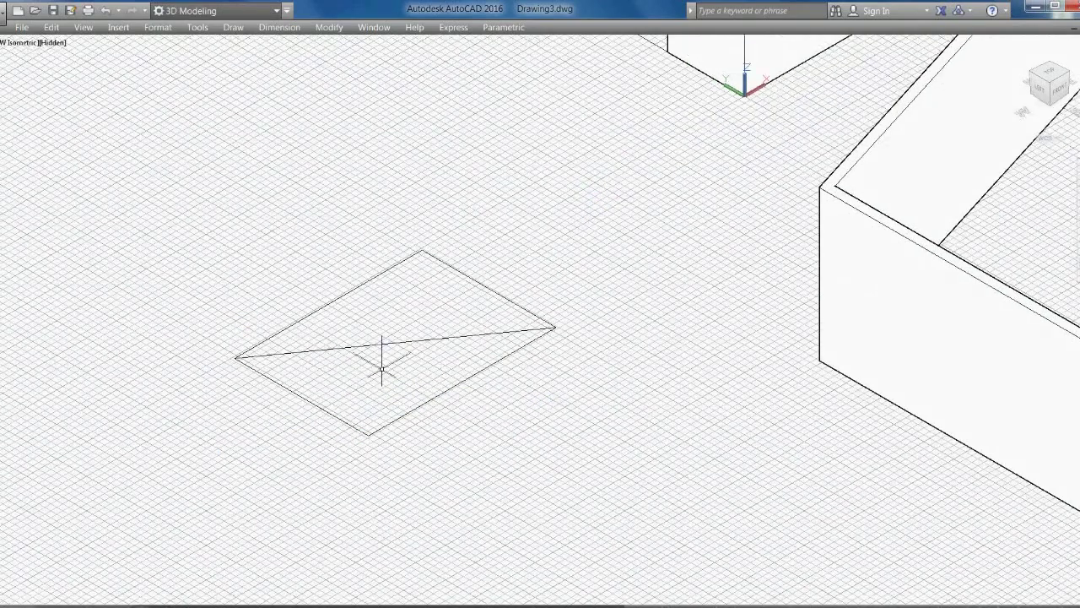
text(c)
Draw a small circle centred on the diagonal line.
key(Return)
click(395, 341)
click(419, 369)
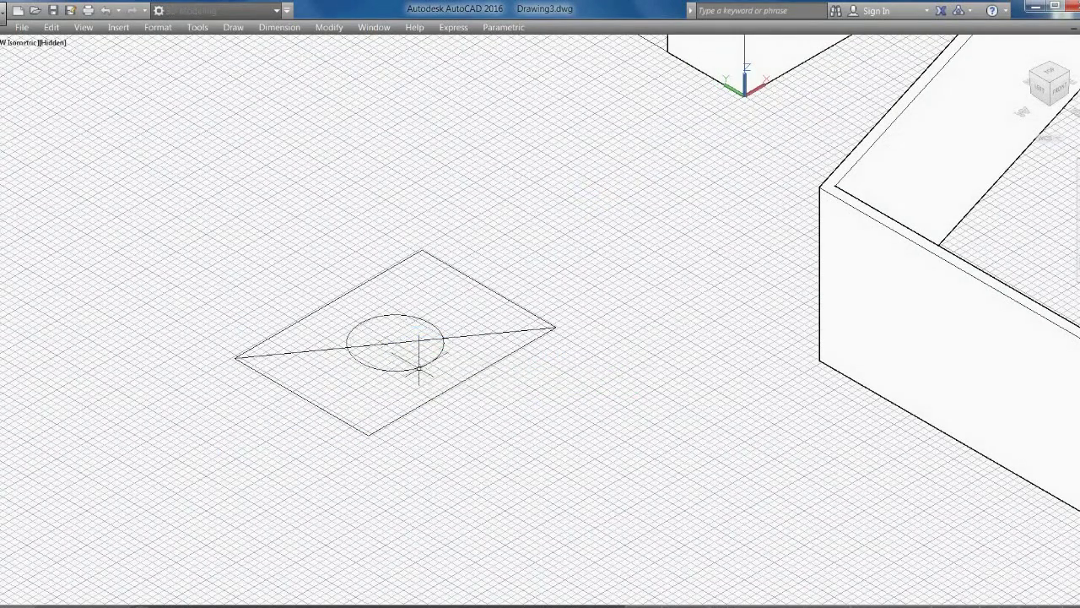
text(m)
key(Return)
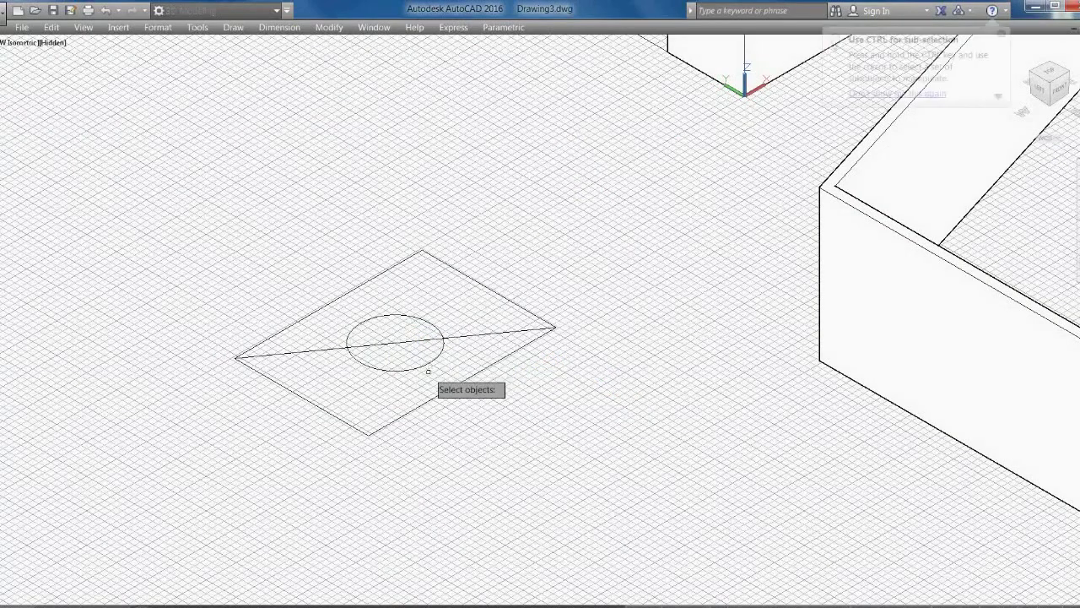
Move the circle up to the rectangle's top corner.
click(428, 364)
key(Return)
click(599, 342)
click(602, 260)
scroll(426, 269, up, 2)
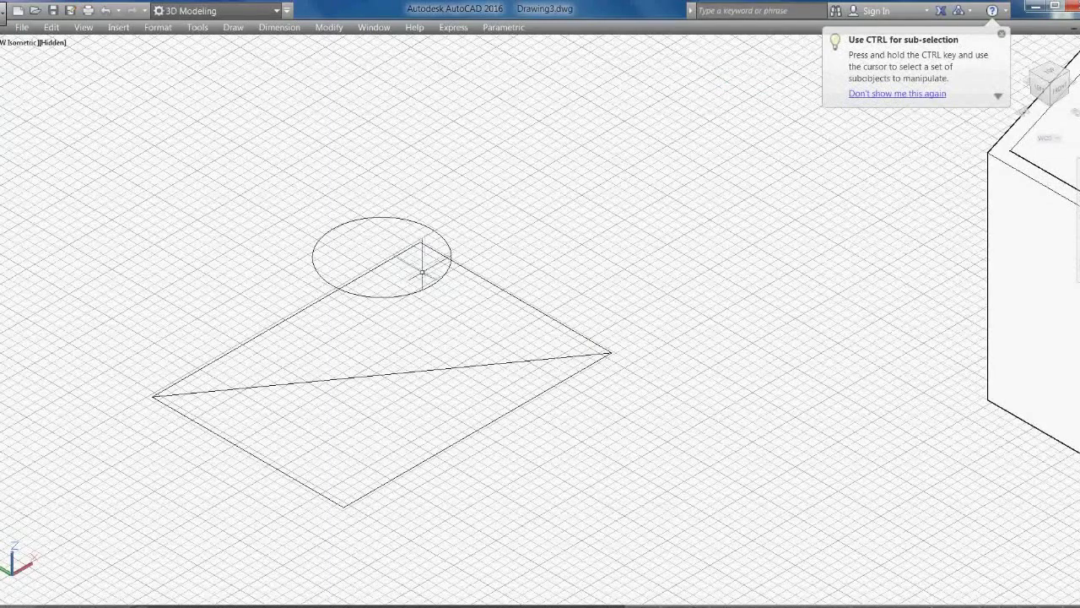
Draw a small square near the circle with REC.
text(REC)
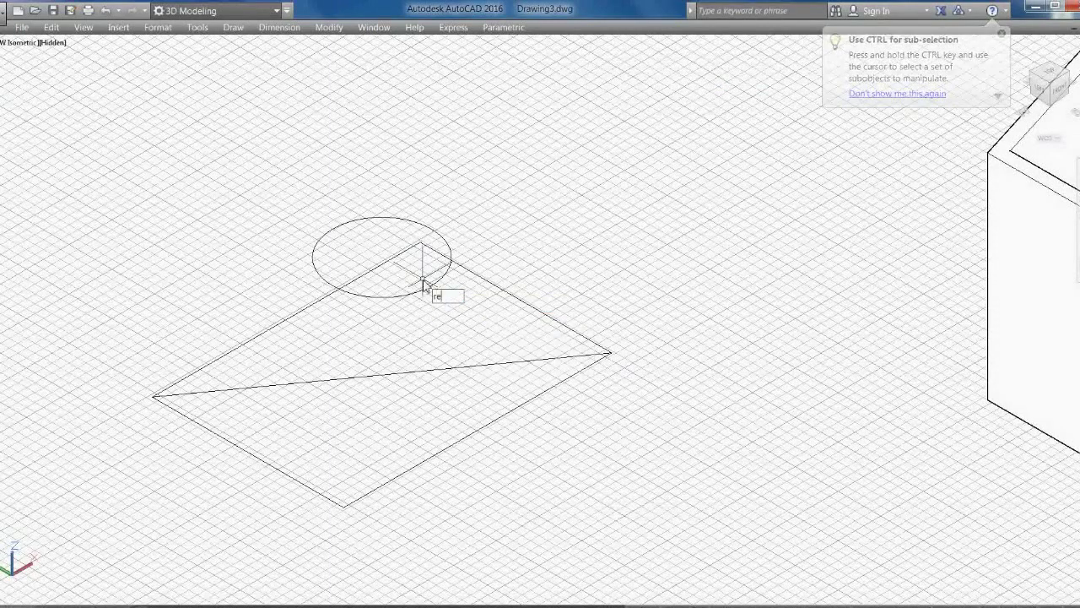
key(Return)
click(384, 256)
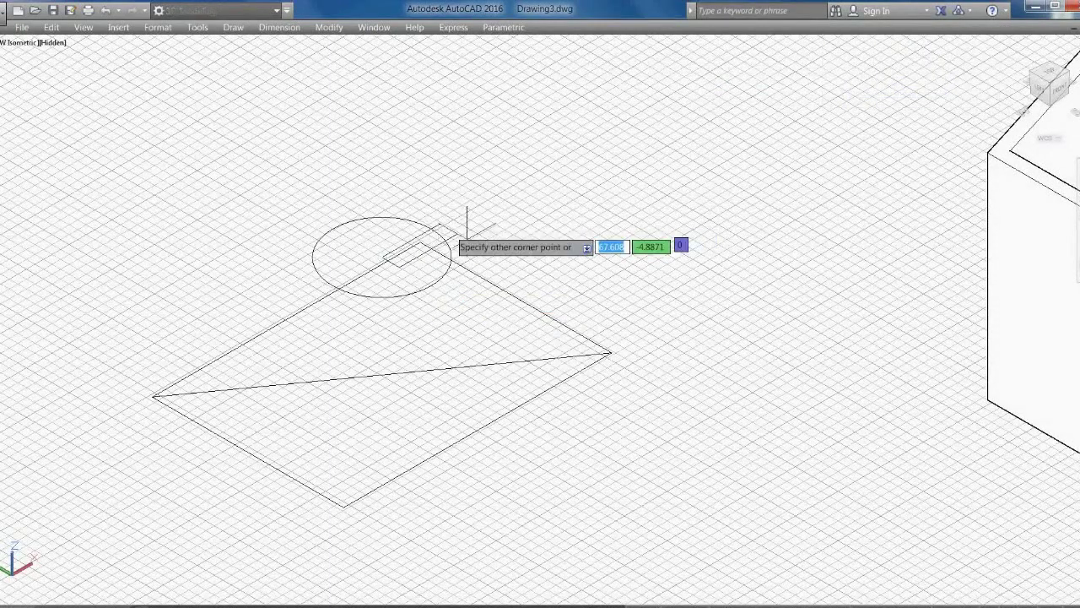
click(557, 266)
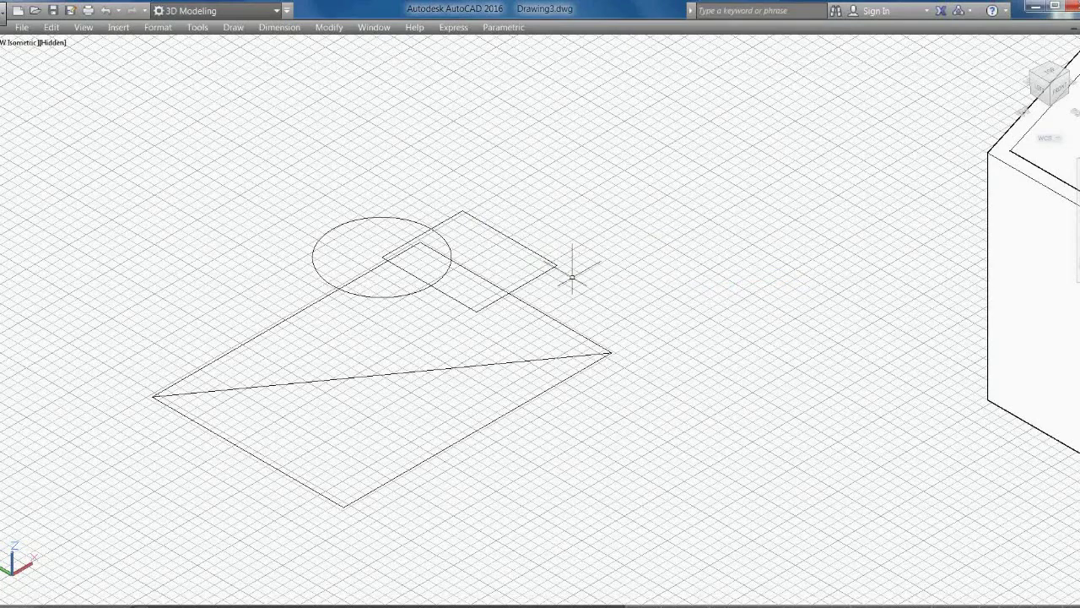
text(m)
Move the square higher above the circle and delete the long diagonal line.
key(Return)
click(550, 270)
key(Return)
click(656, 302)
click(657, 210)
click(452, 368)
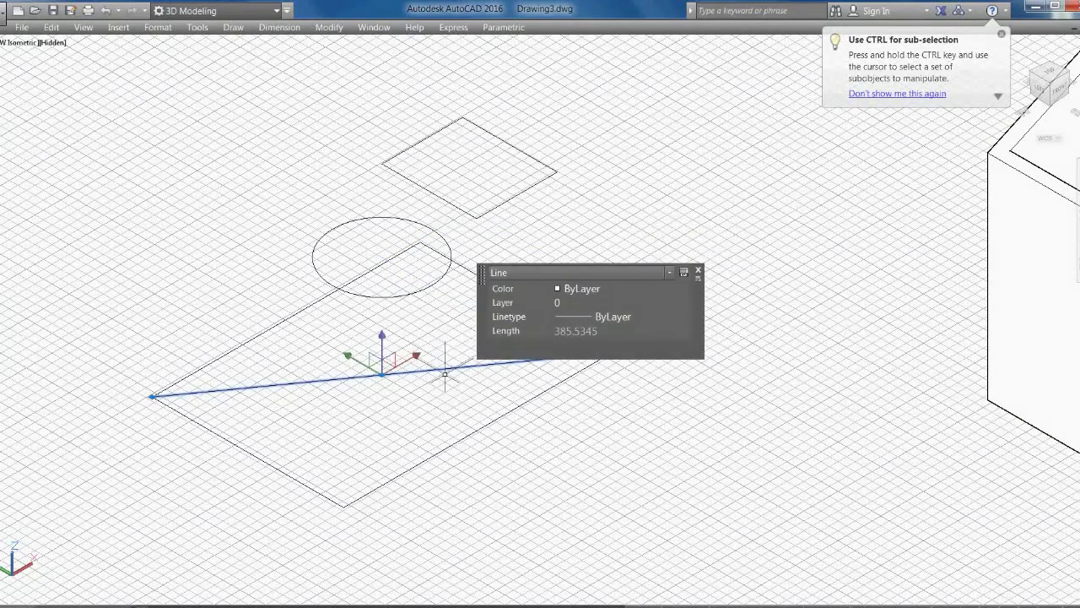
key(Delete)
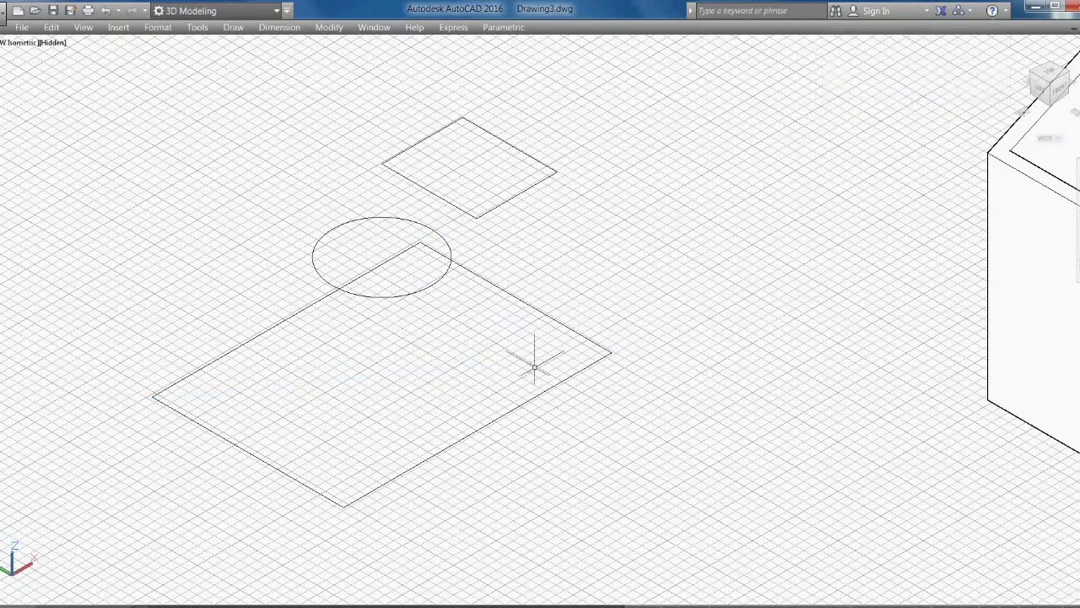
Loft through the large rectangle, circle and upper square using cross sections only.
text(loft)
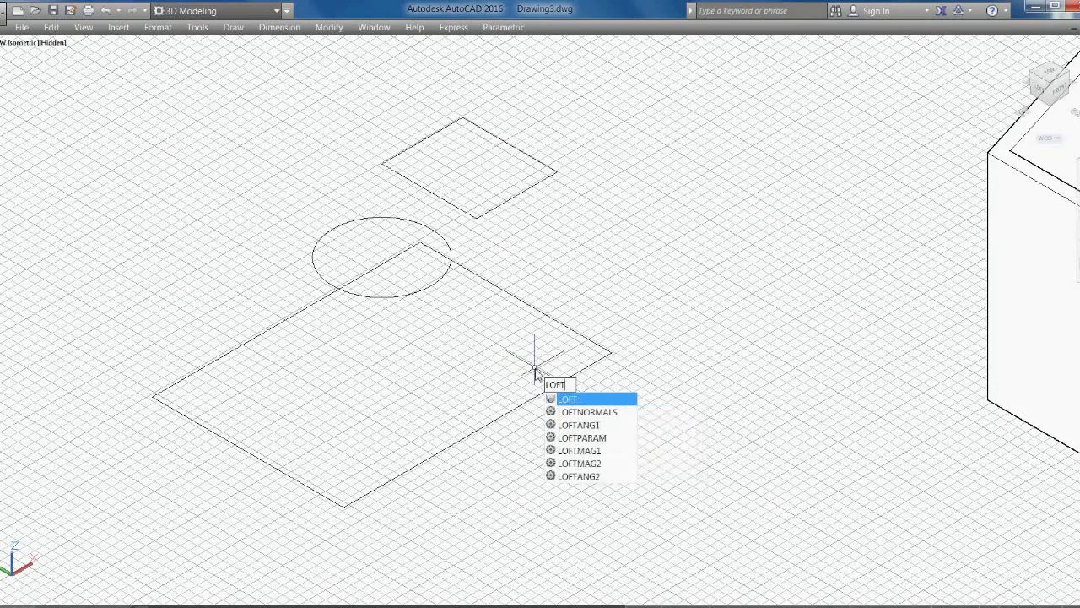
key(Return)
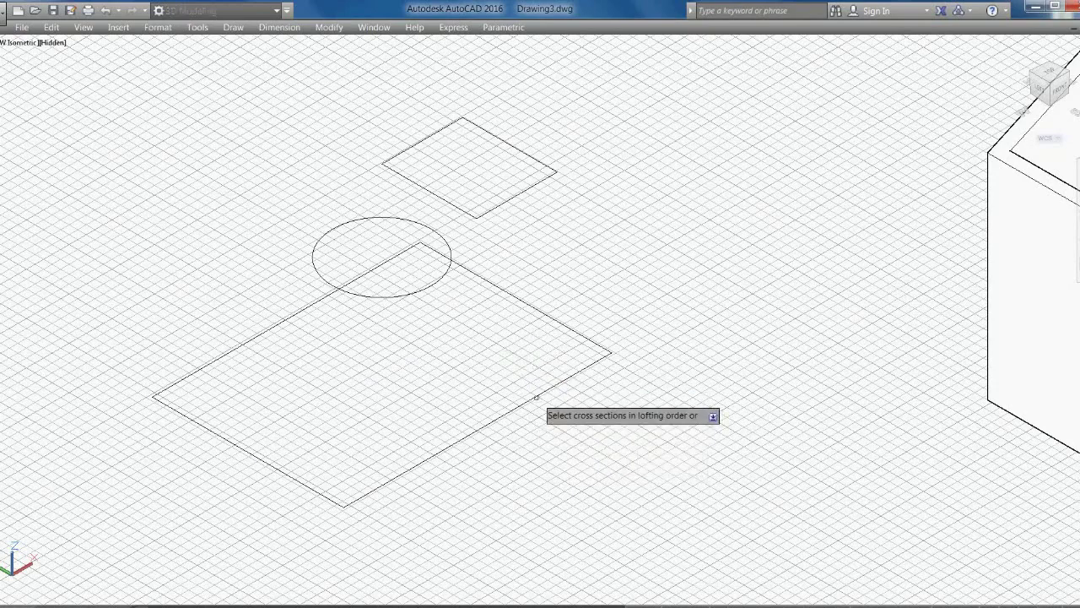
click(536, 396)
click(423, 289)
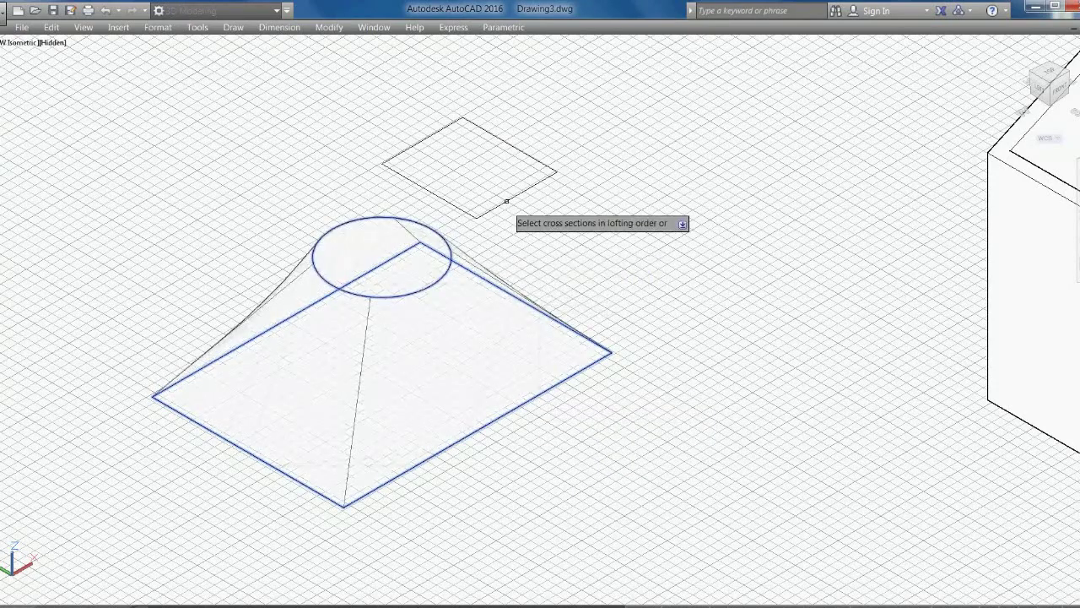
click(506, 201)
key(Return)
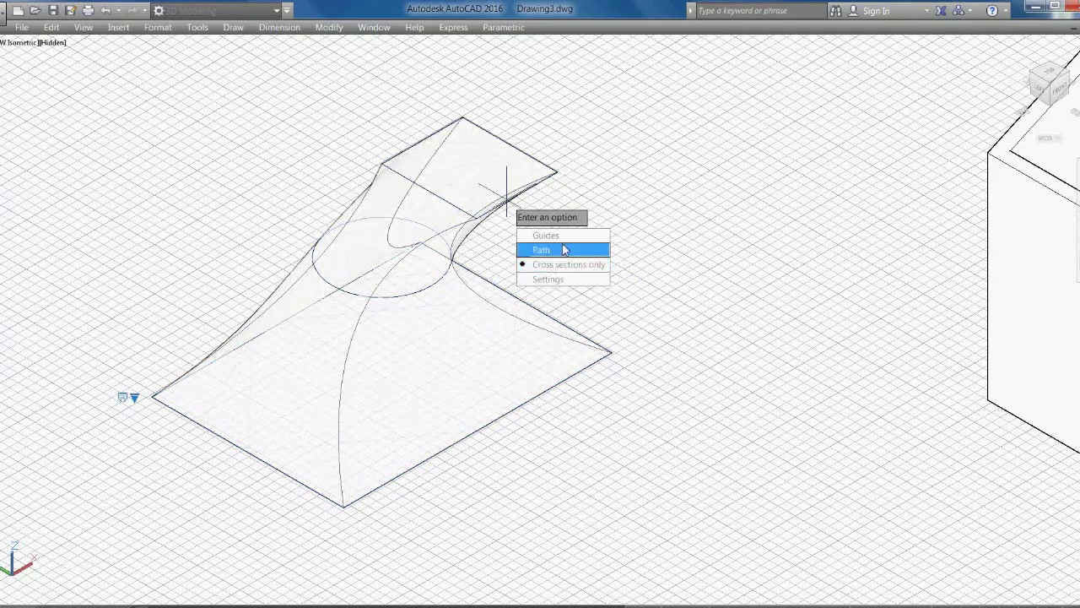
key(Return)
scroll(384, 262, down, 2)
scroll(476, 357, down, 2)
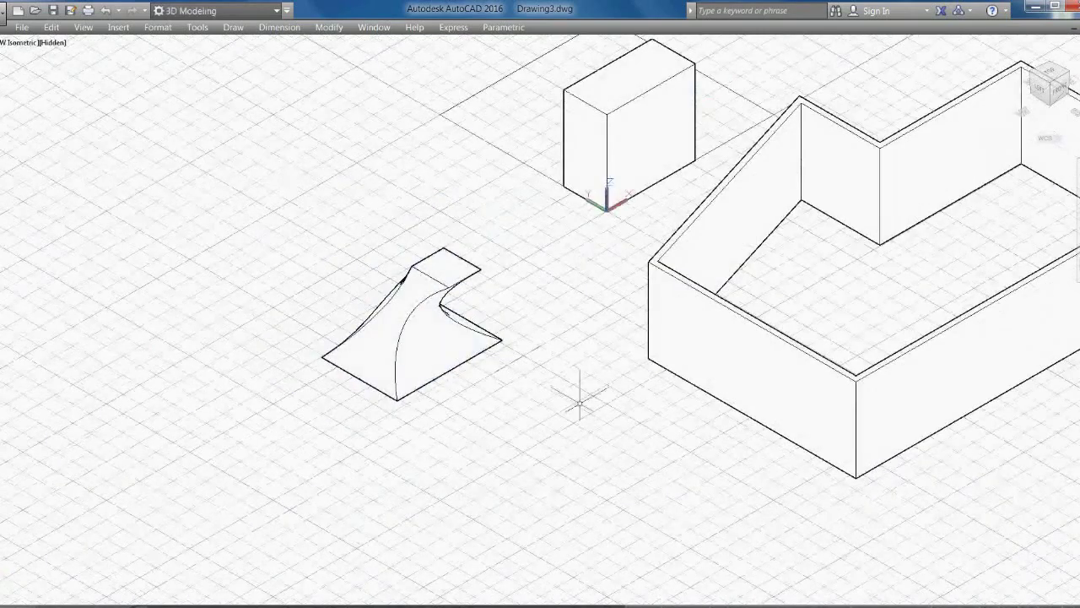
Pan and orbit the model around to a back view, then recenter it.
middle_drag(579, 404, 442, 439)
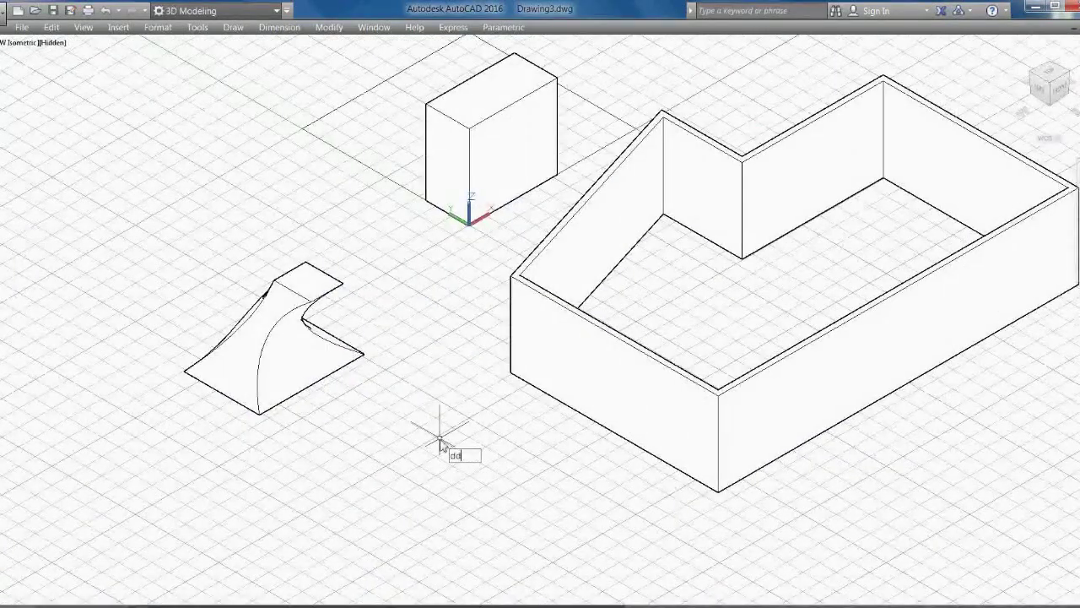
mouse_move(374, 450)
shift+middle_down()
mouse_move(429, 418)
mouse_move(385, 439)
mouse_move(456, 453)
shift+middle_up()
shift+middle_drag(352, 470, 570, 453)
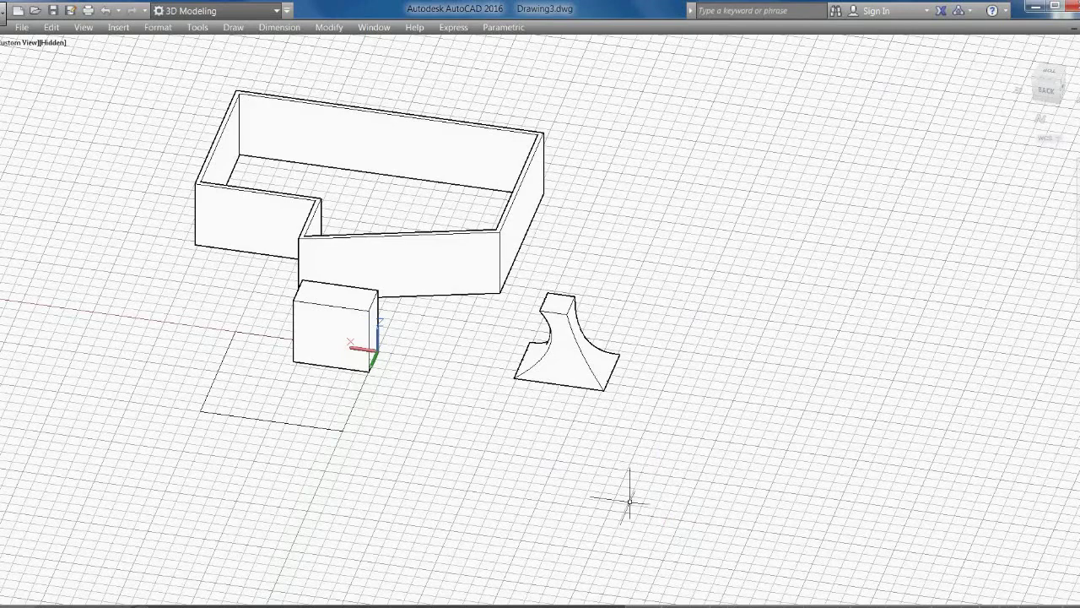
middle_drag(629, 502, 697, 512)
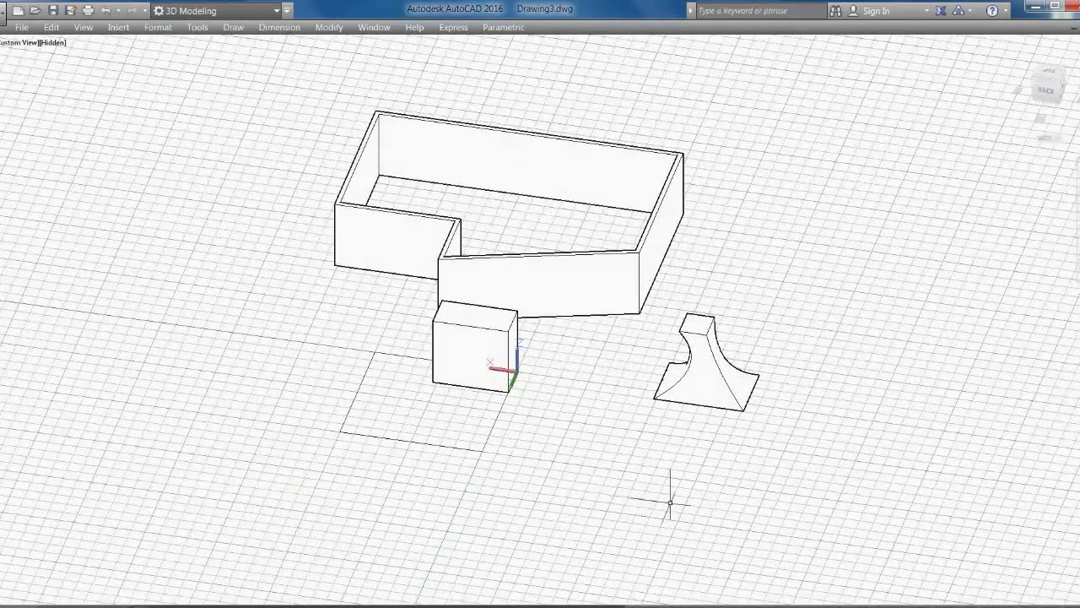
Draw a diagonal line across the box's front face from its bottom corner.
scroll(662, 415, up, 2)
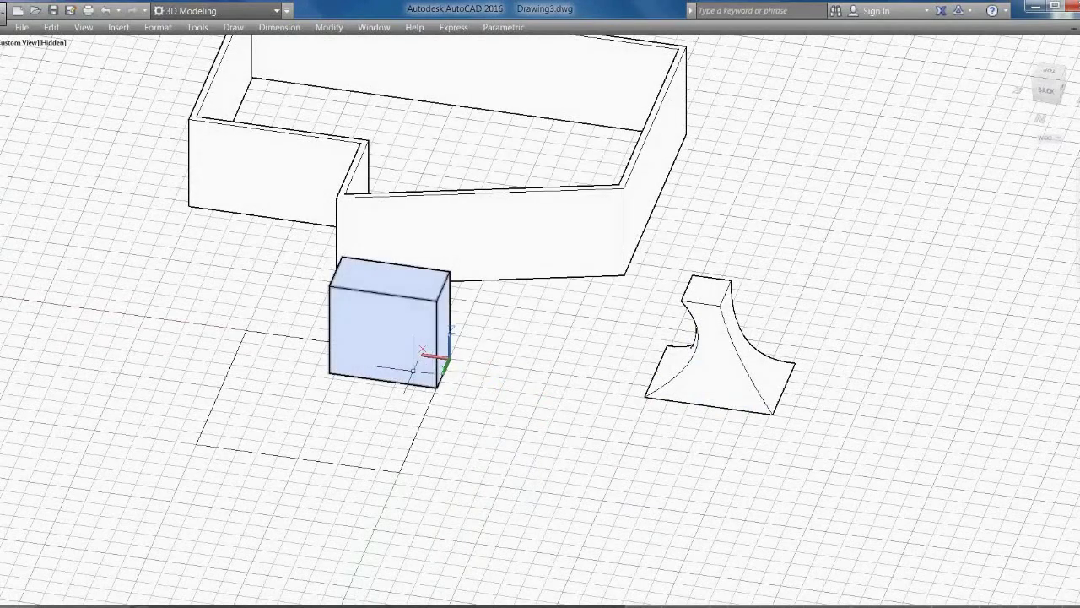
text(l)
key(Return)
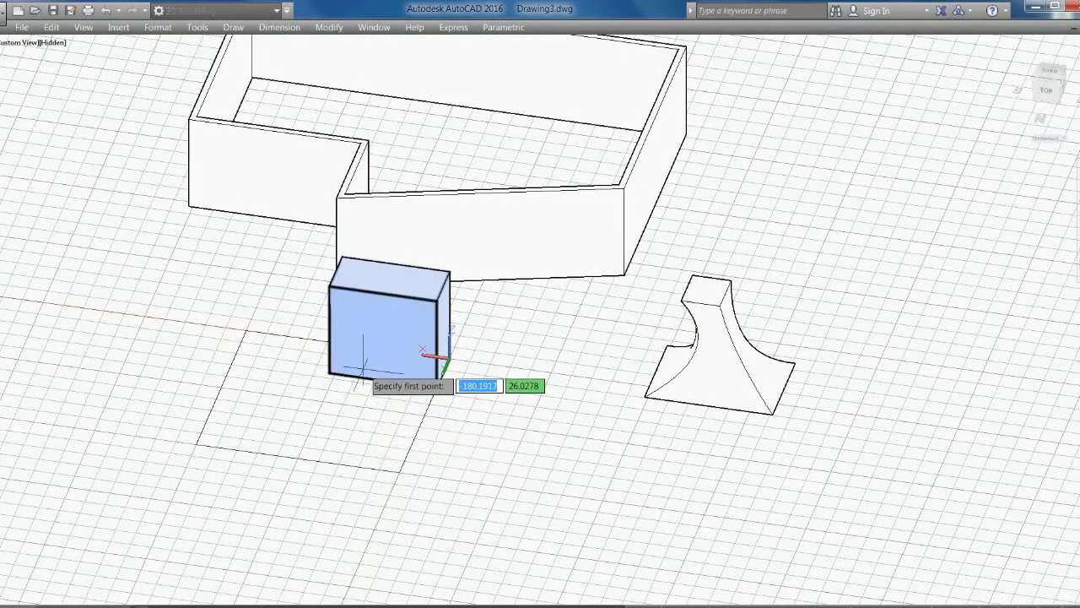
click(382, 380)
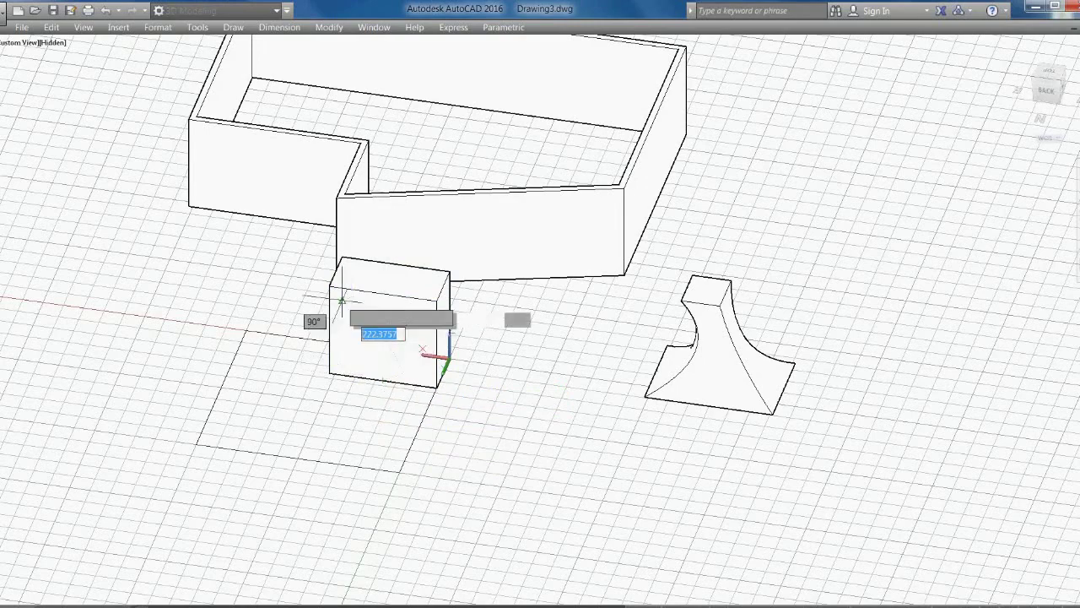
key(Escape)
Press-pull the triangular half of the face out to the outline's edge.
scroll(332, 363, up, 2)
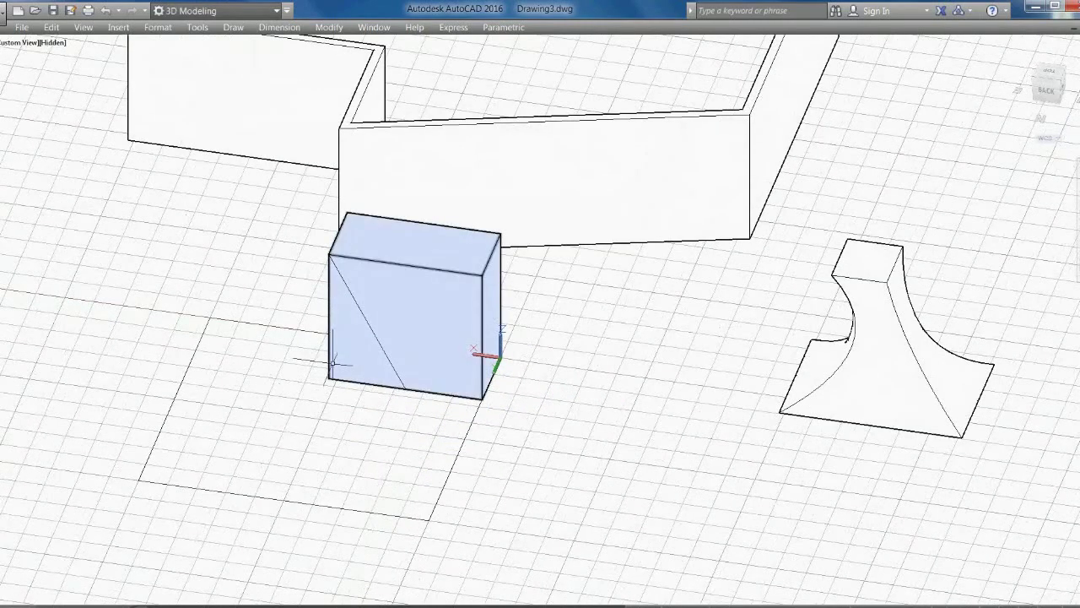
text(ss)
key(Return)
click(335, 371)
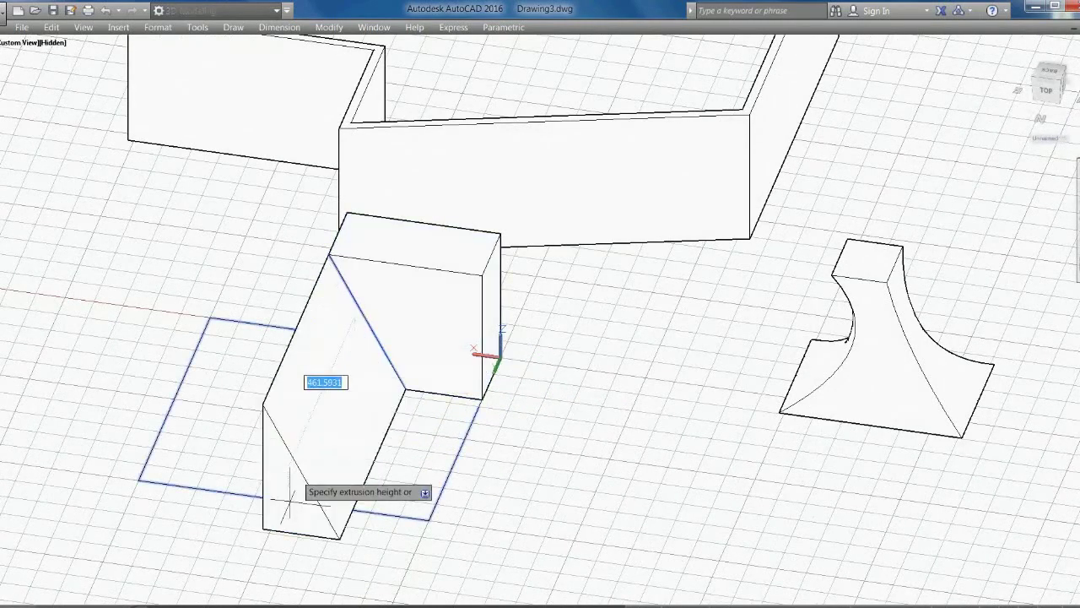
click(309, 564)
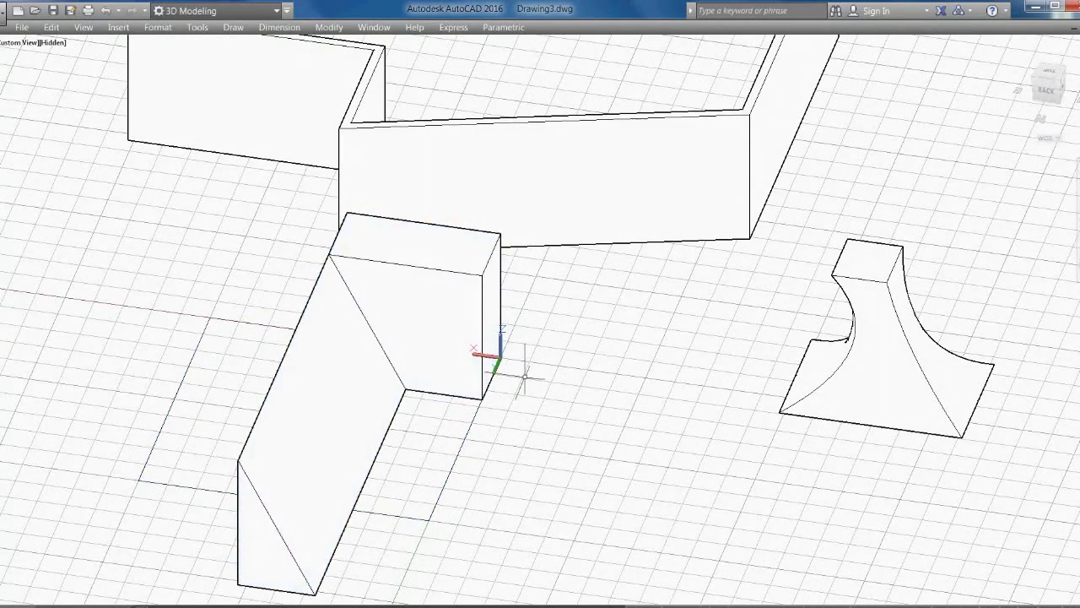
text(3do)
key(Return)
drag(535, 386, 466, 338)
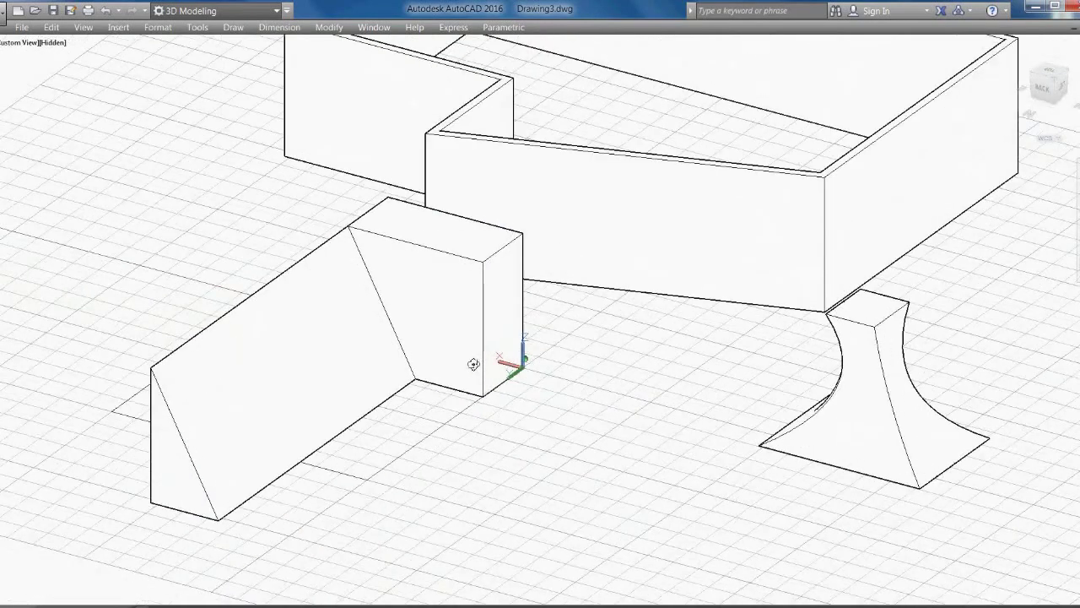
Switch the orbit view to perspective, lower the angle and frame the whole model.
right_click(466, 337)
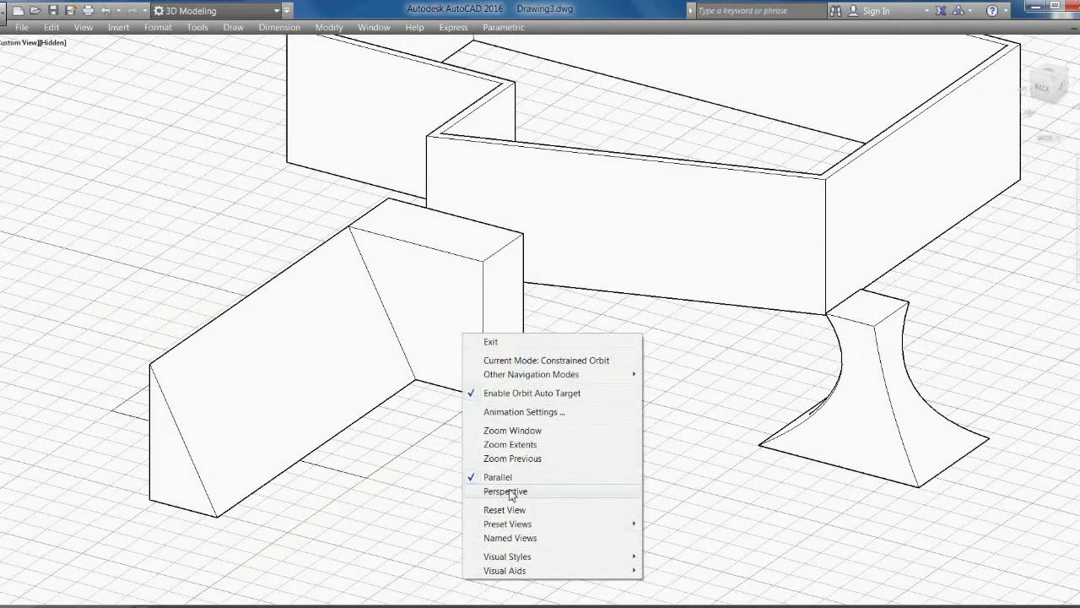
click(510, 492)
mouse_move(520, 434)
mouse_down()
mouse_move(593, 429)
mouse_move(510, 388)
mouse_move(349, 394)
mouse_move(360, 415)
mouse_move(226, 312)
mouse_move(697, 495)
mouse_move(555, 465)
mouse_up()
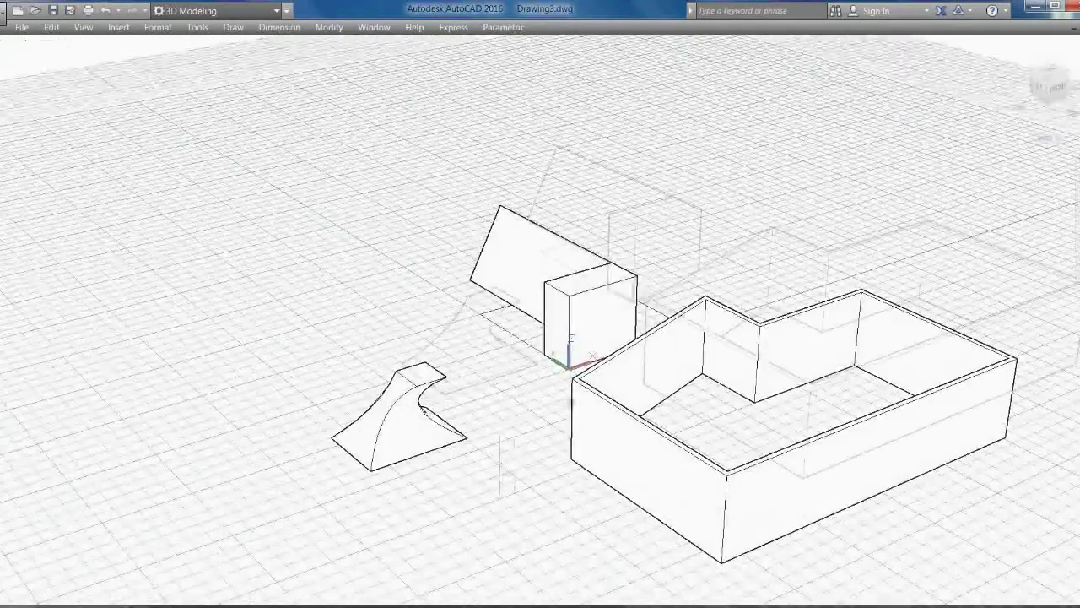
middle_drag(511, 464, 580, 371)
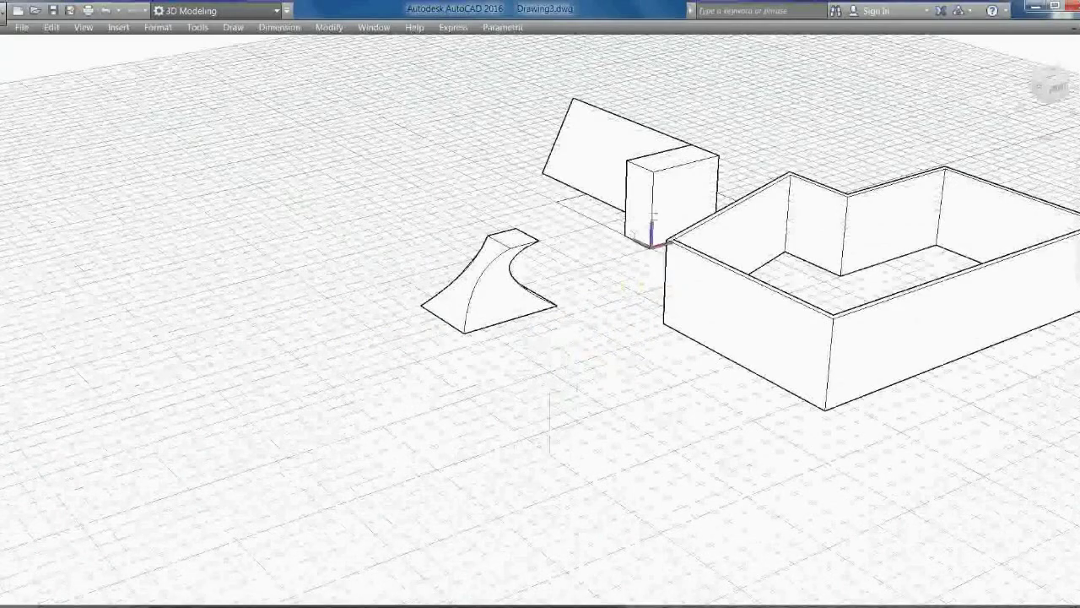
mouse_move(519, 362)
middle_down()
mouse_move(549, 414)
mouse_move(537, 415)
middle_up()
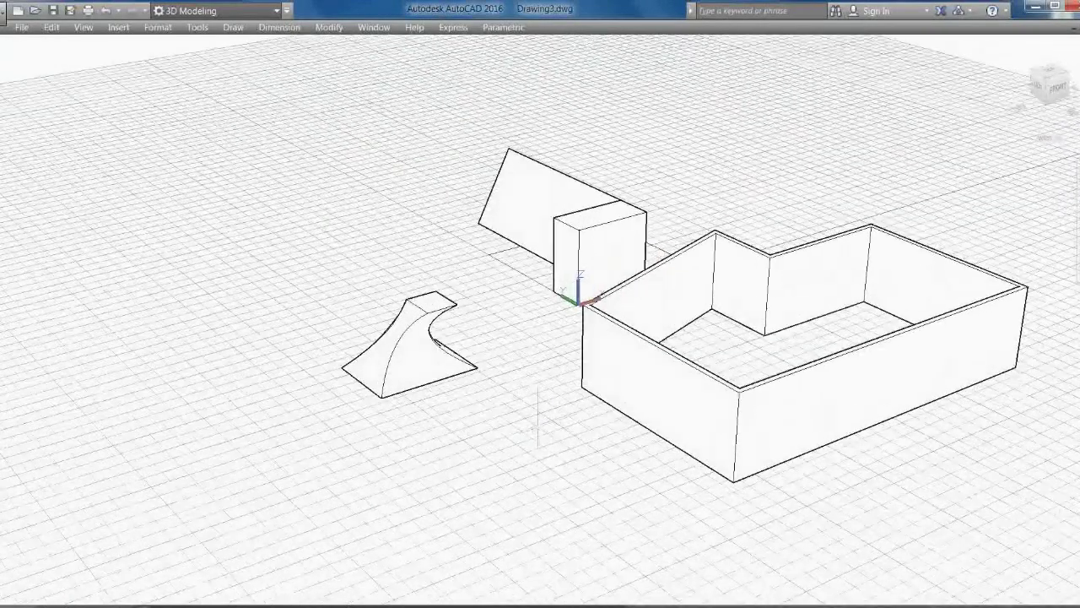
middle_drag(613, 415, 550, 449)
text(bo)
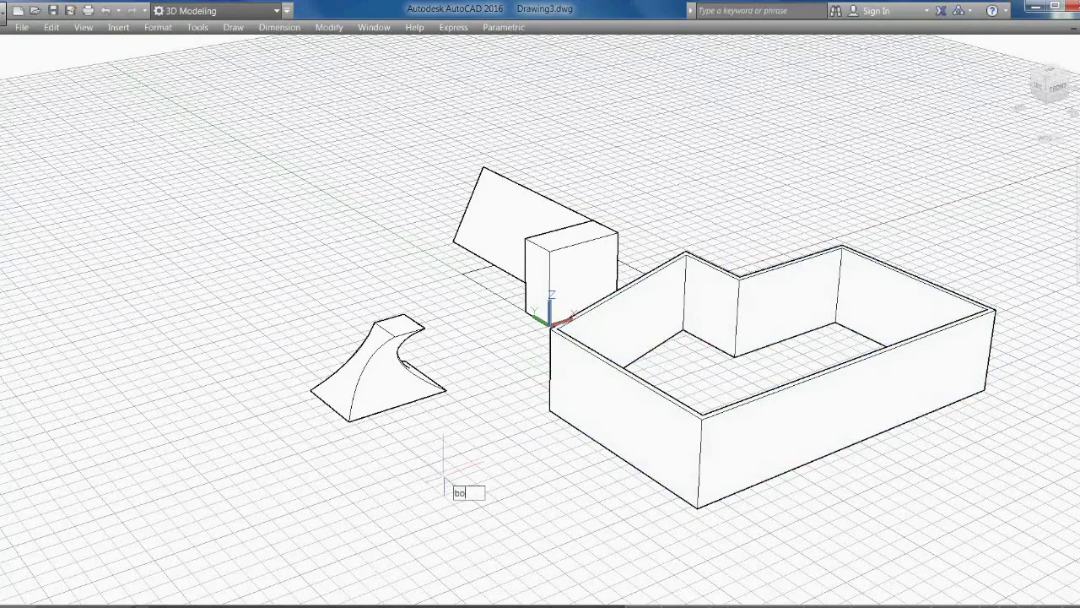
Draw a flat slab box in front of the loft.
text(x)
key(Return)
click(380, 496)
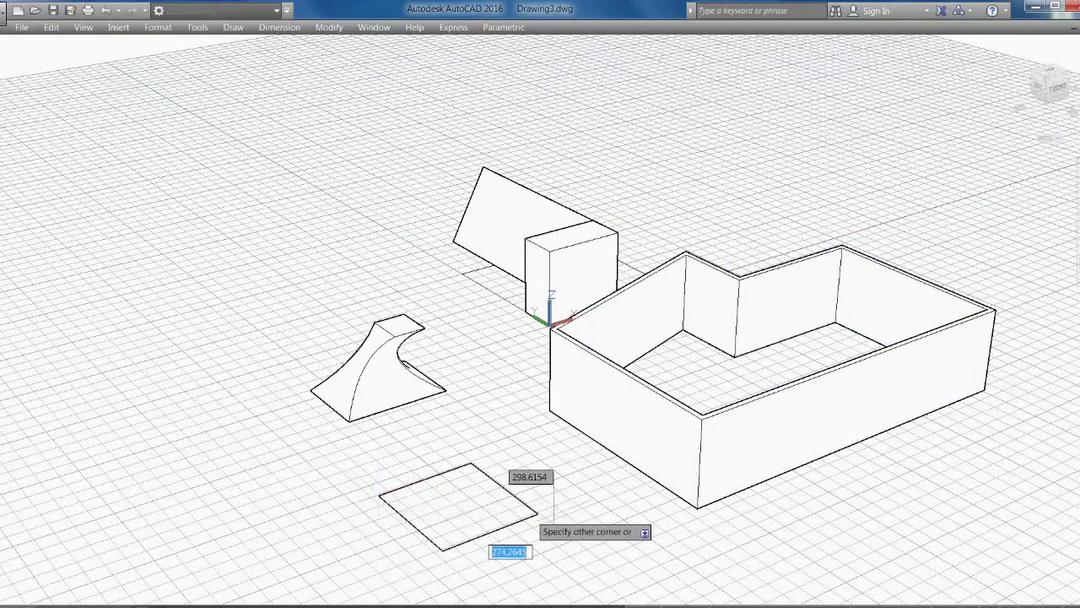
click(579, 519)
click(581, 508)
scroll(548, 314, up, 3)
middle_drag(483, 573, 521, 352)
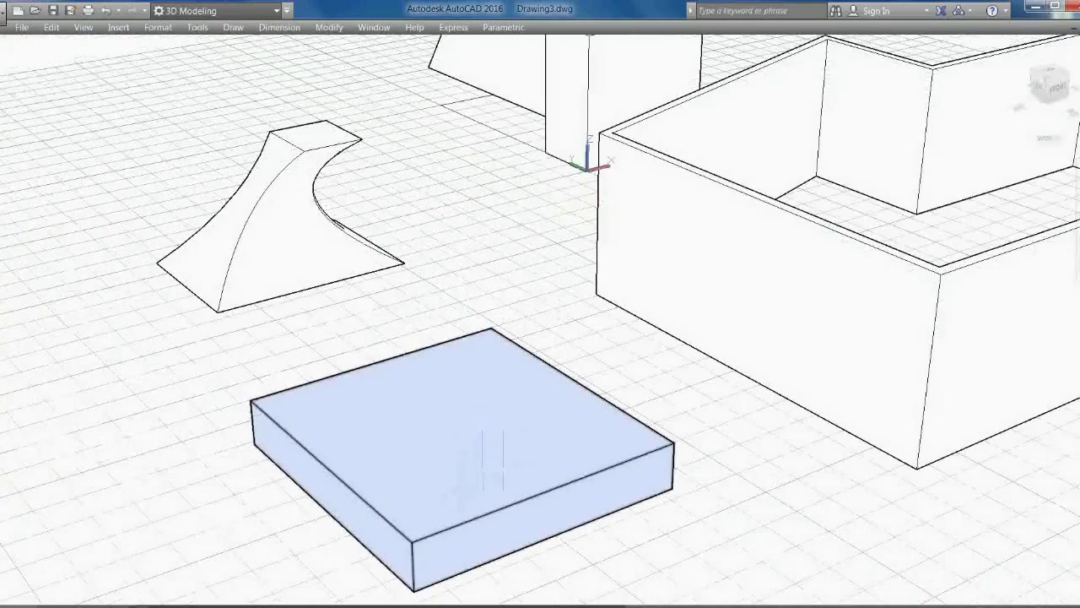
scroll(533, 455, down, 2)
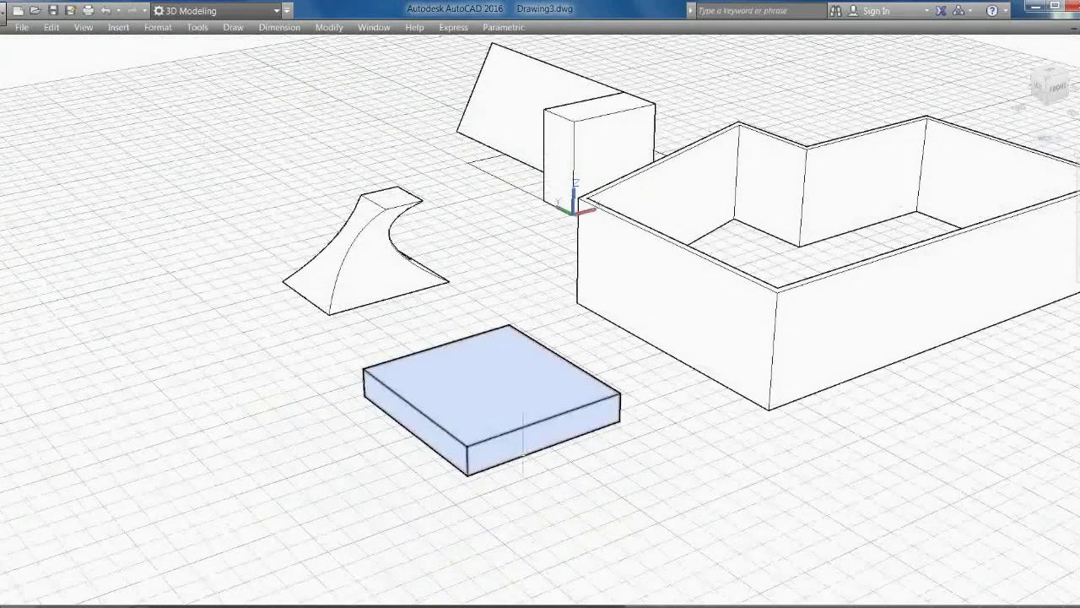
Draw a cube-shaped box on the slab's edge.
text(box)
key(Return)
click(545, 419)
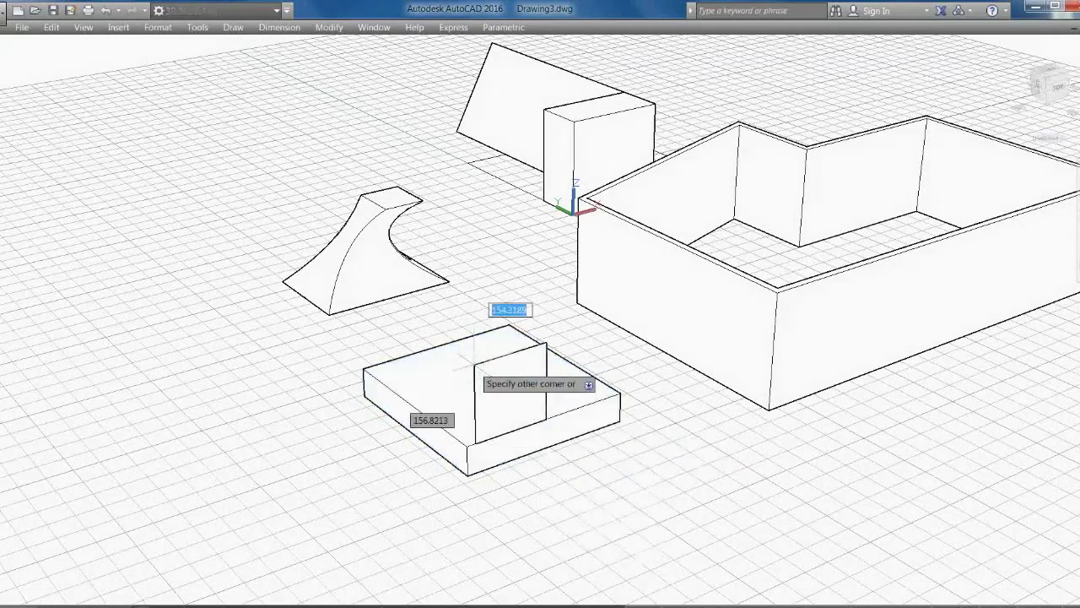
click(421, 403)
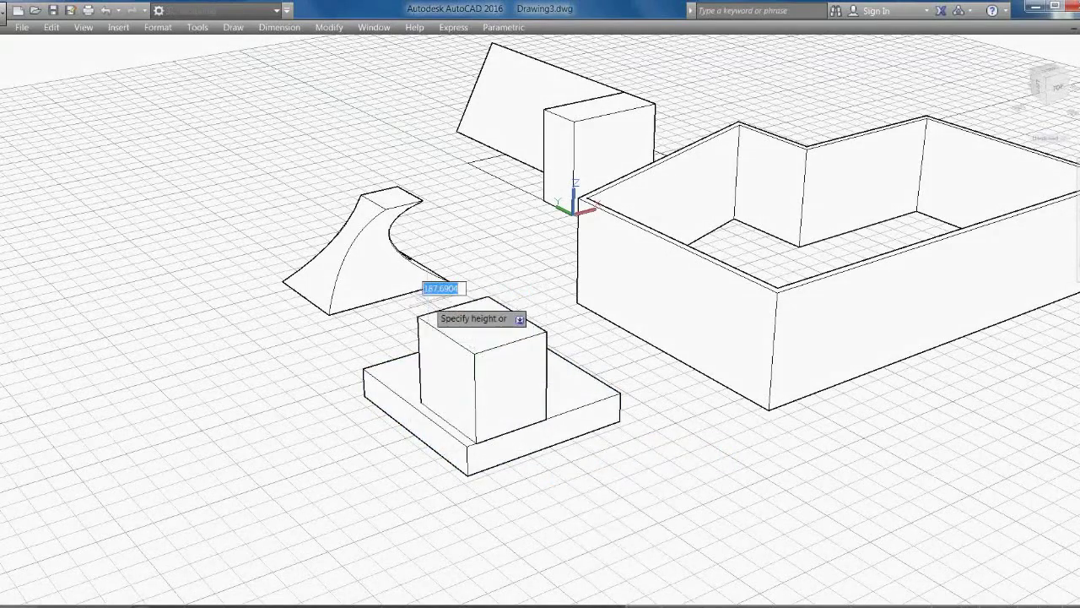
click(428, 302)
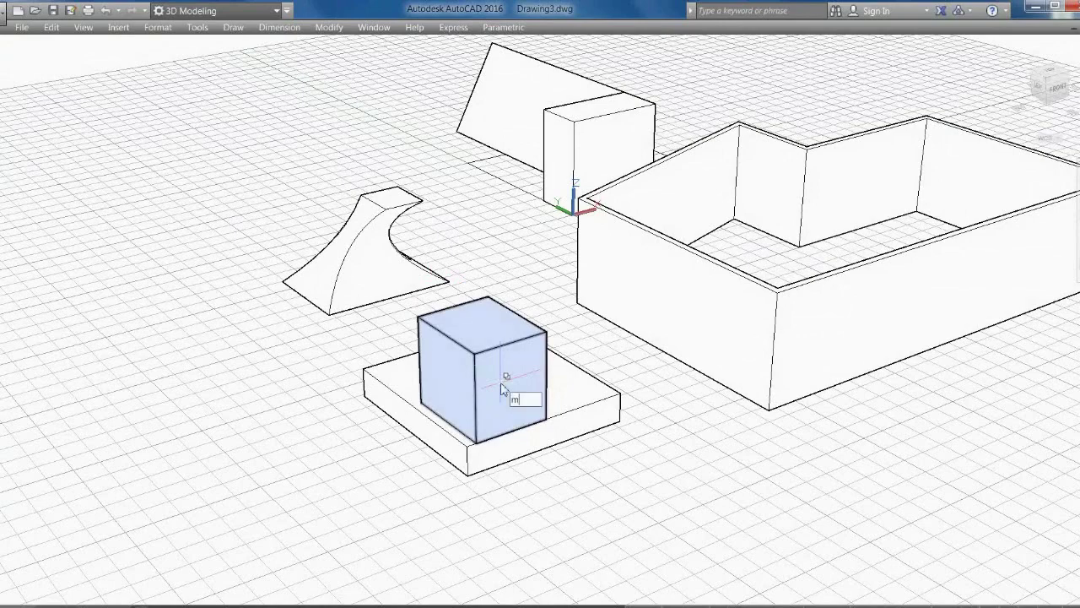
Move the cube down along -Z so it sinks into the slab.
key(Return)
click(496, 319)
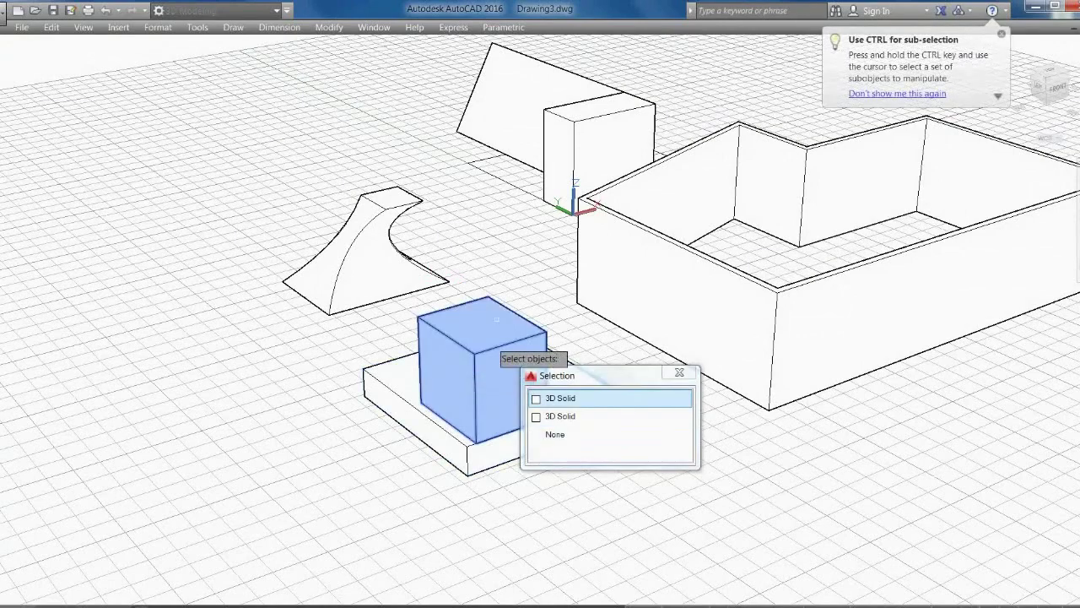
key(Return)
Subtract the cube from the slab to notch its edge.
key(Return)
click(329, 314)
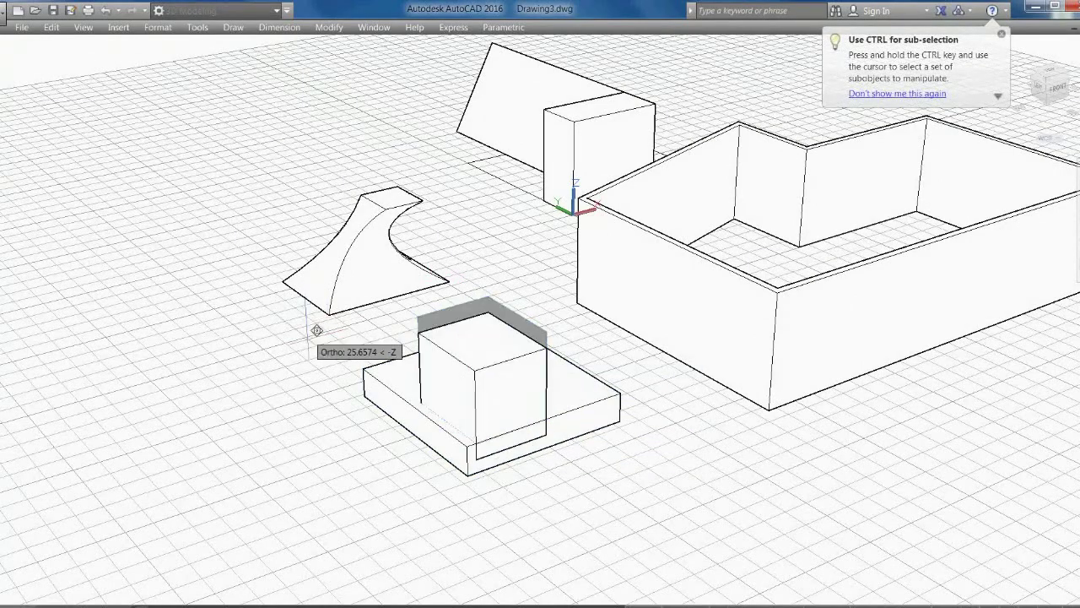
click(316, 346)
text(su)
key(Return)
click(576, 414)
key(Return)
click(515, 390)
key(Return)
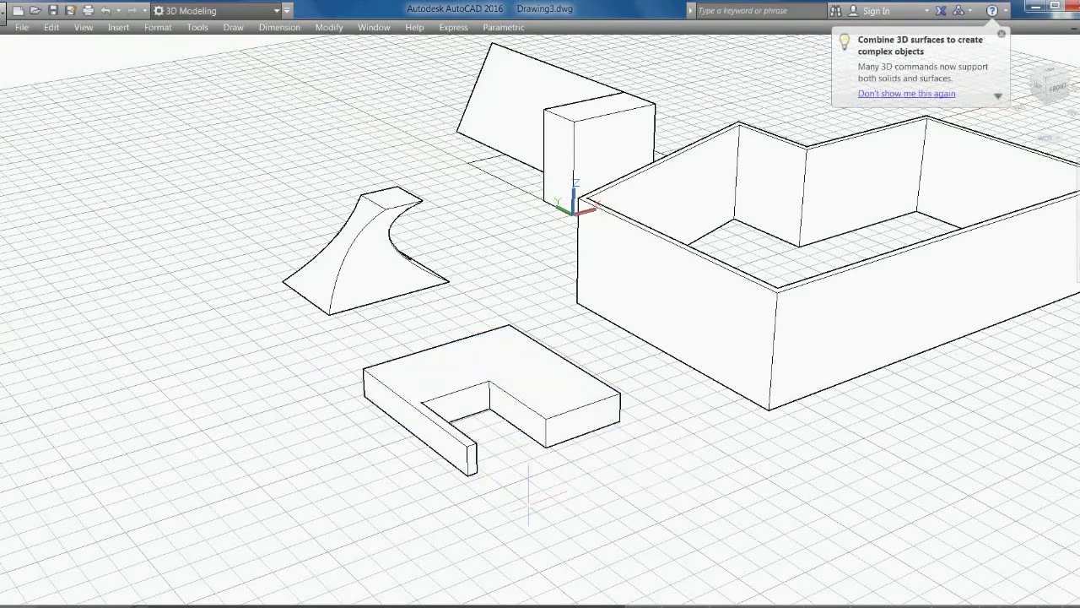
scroll(529, 493, up, 2)
middle_drag(690, 503, 548, 490)
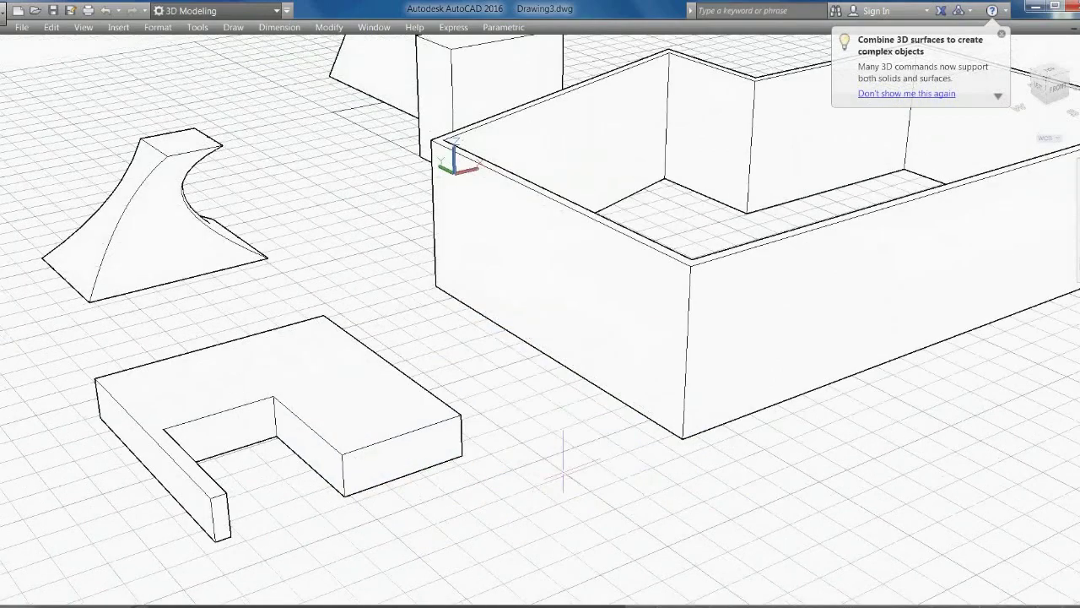
shift+middle_drag(680, 470, 745, 481)
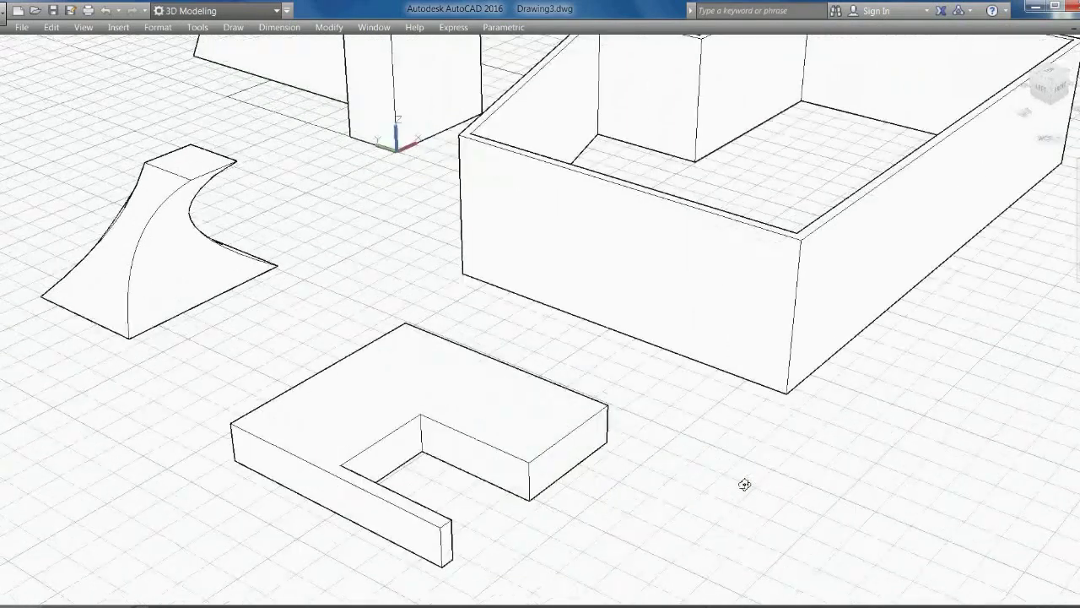
scroll(589, 434, down, 3)
shift+middle_drag(589, 435, 627, 427)
scroll(429, 313, up, 4)
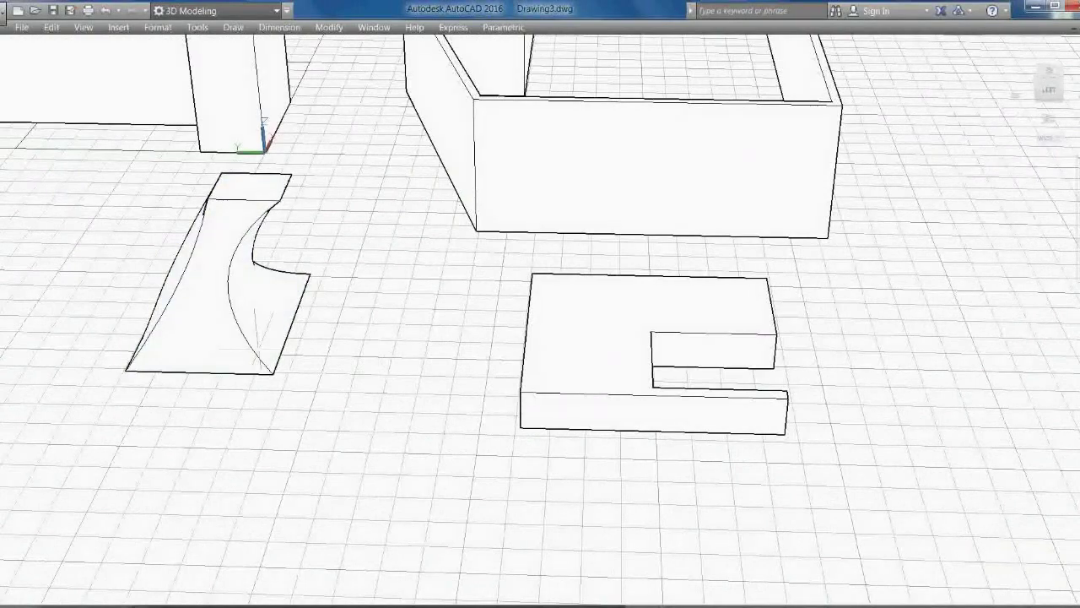
mouse_move(326, 381)
shift+middle_down()
mouse_move(330, 362)
mouse_move(549, 386)
mouse_move(473, 398)
mouse_move(515, 393)
mouse_move(393, 381)
mouse_move(703, 362)
mouse_move(610, 353)
shift+middle_up()
mouse_move(734, 455)
shift+middle_down()
mouse_move(675, 414)
mouse_move(779, 437)
shift+middle_up()
scroll(791, 417, up, 3)
click(782, 403)
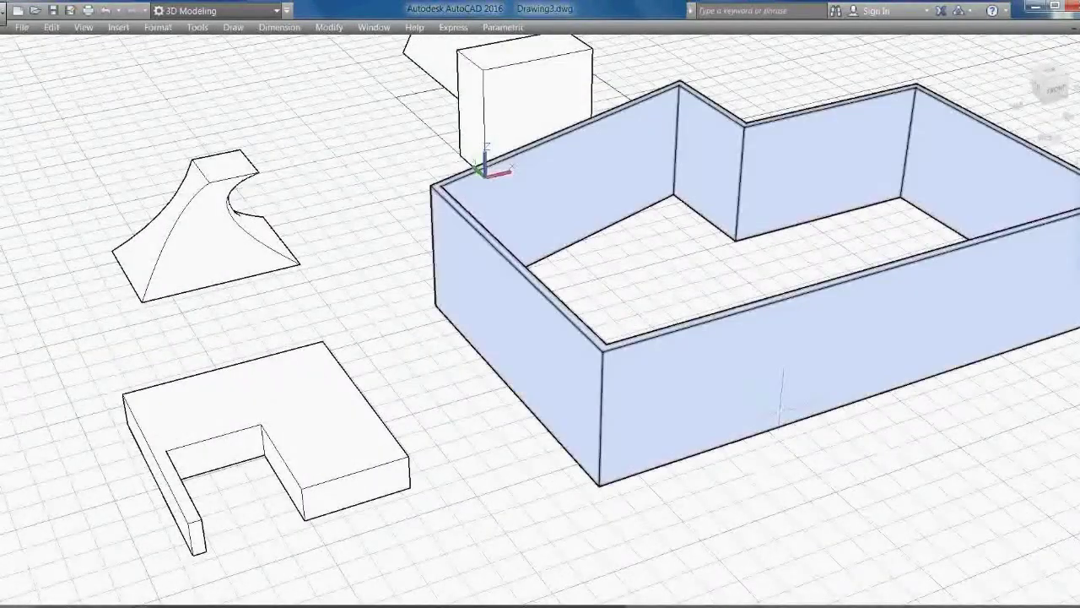
Align the UCS to the walled box's front face using the Face option.
key(Escape)
text(UCS)
key(Return)
text(f)
key(Return)
click(620, 388)
click(645, 417)
Orbit, zoom and select the walled box to check the new UCS orientation.
mouse_move(646, 417)
shift+middle_down()
mouse_move(501, 448)
mouse_move(575, 417)
mouse_move(701, 486)
shift+middle_up()
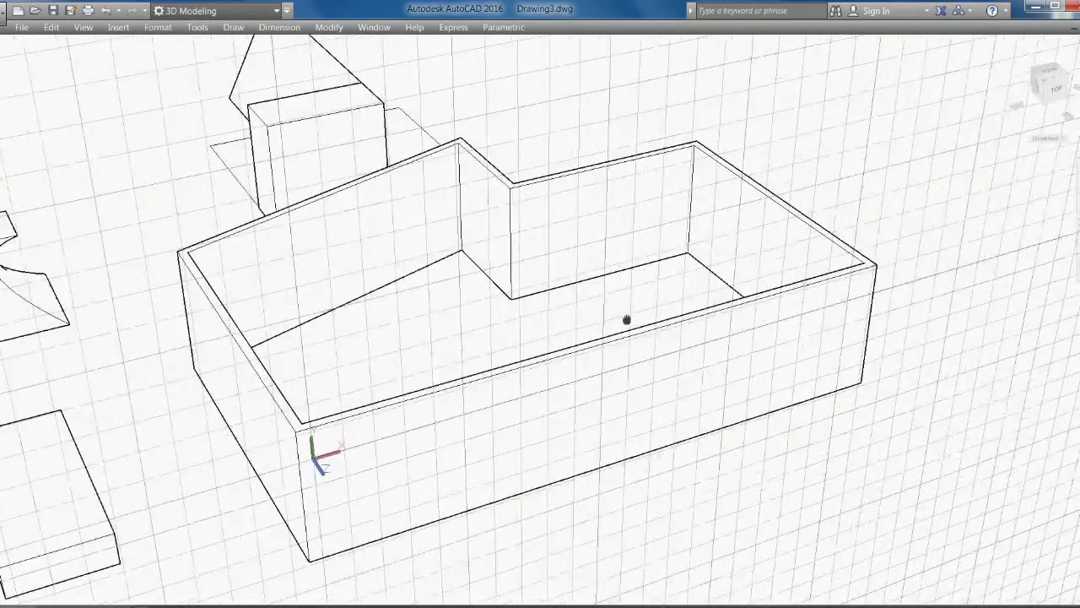
scroll(940, 275, down, 2)
scroll(940, 275, down, 2)
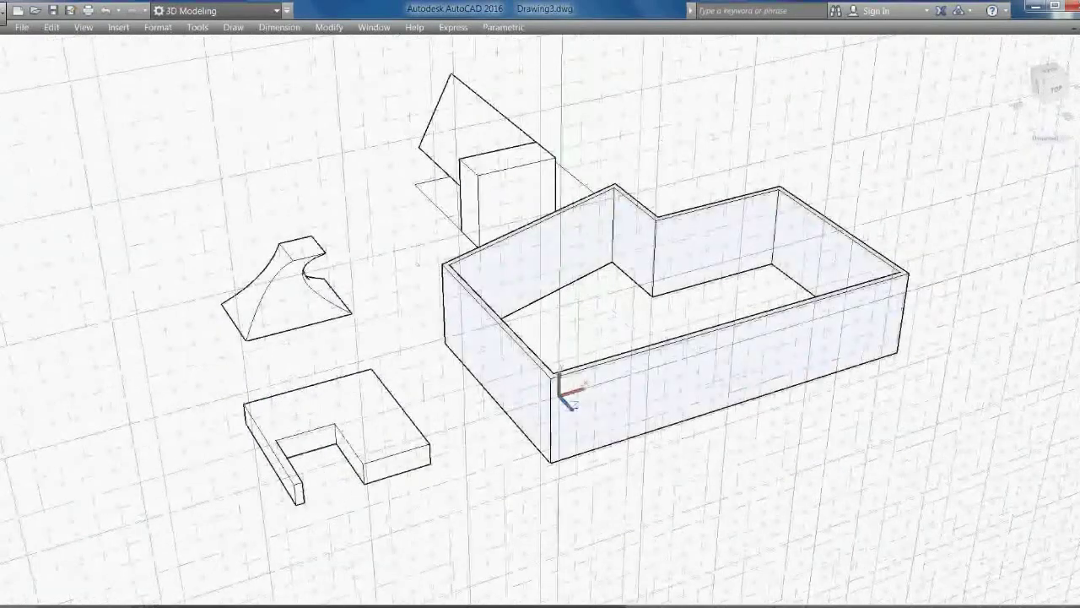
click(516, 278)
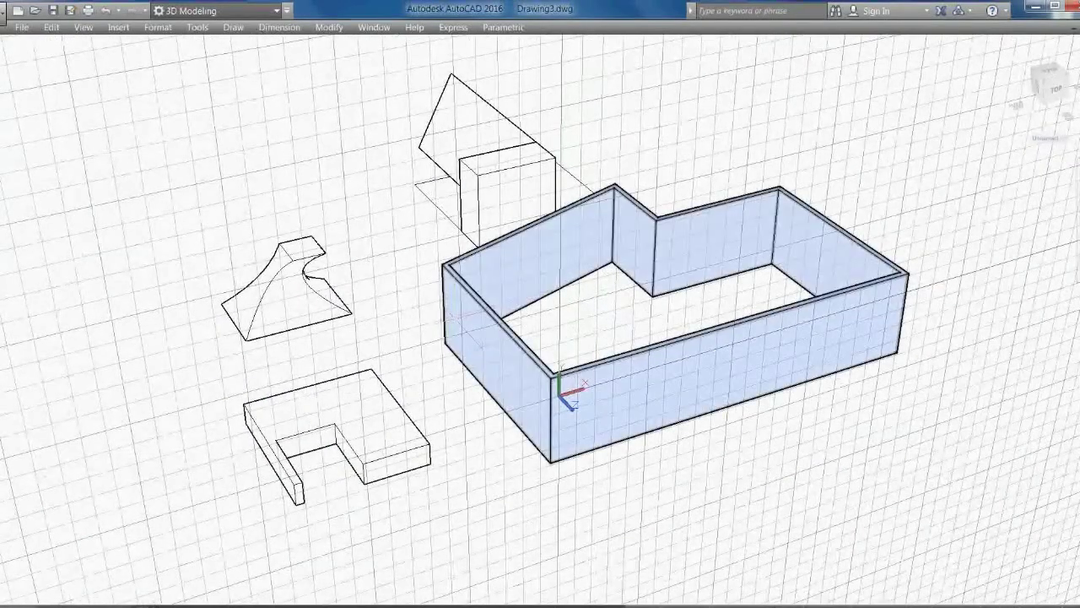
scroll(670, 443, up, 3)
middle_drag(667, 447, 595, 435)
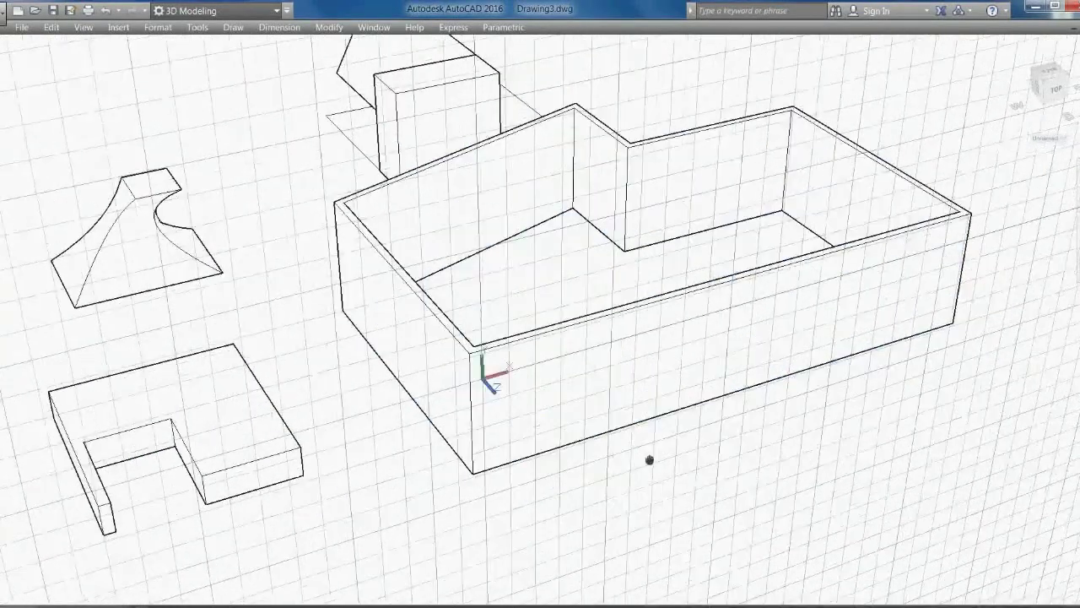
scroll(659, 447, down, 2)
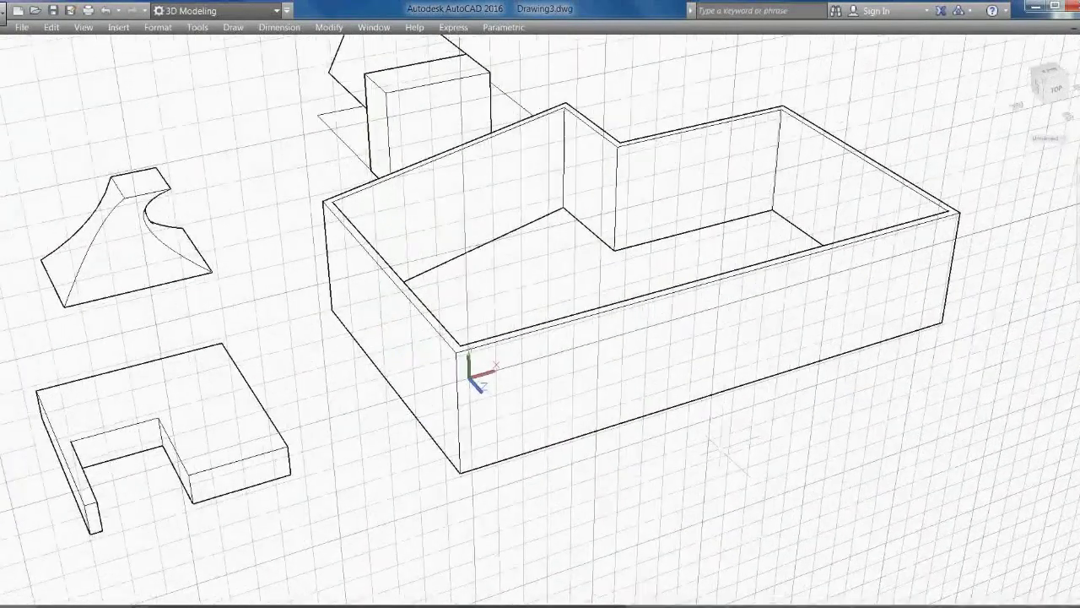
scroll(707, 449, down, 1)
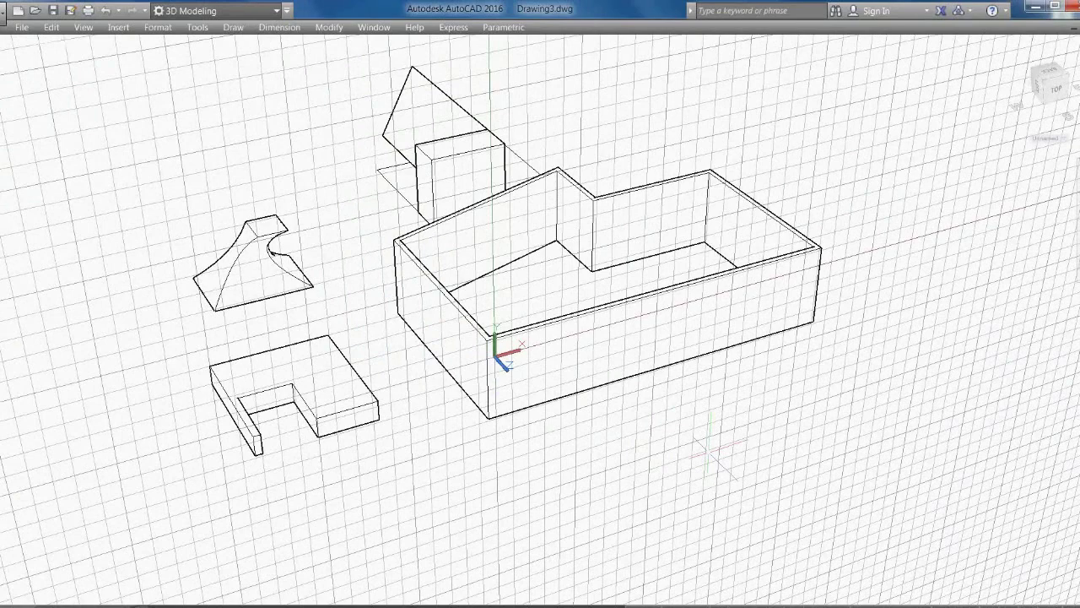
Reset the UCS to World with the UCS command so the grid sits on the ground plane at the box's corner.
mouse_move(554, 470)
shift+middle_down()
mouse_move(628, 469)
mouse_move(613, 461)
shift+middle_up()
shift+middle_drag(675, 410, 666, 420)
text(ucs)
key(Return)
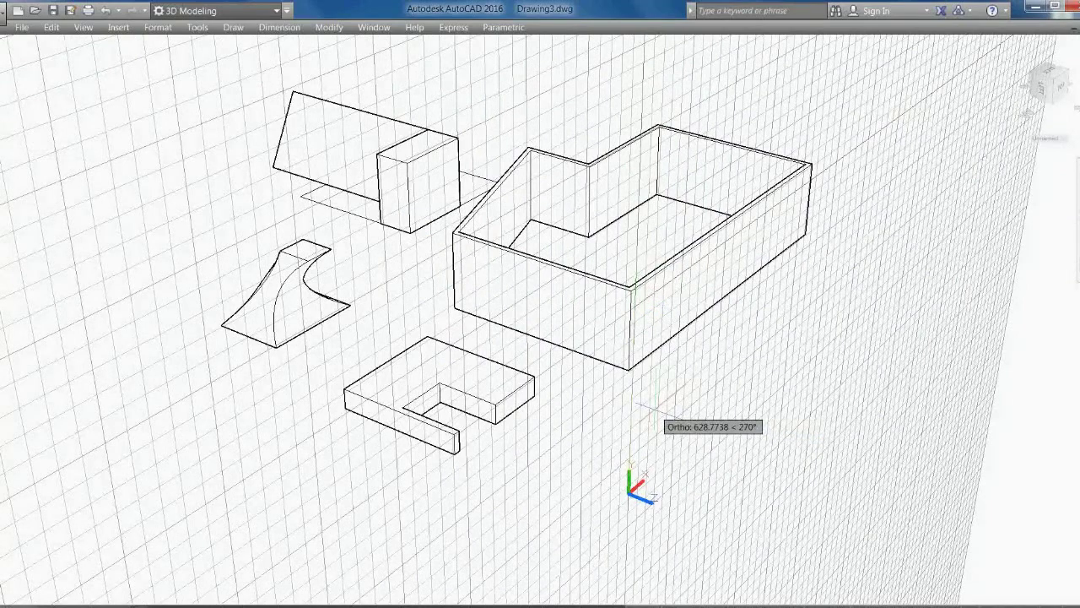
key(Return)
middle_drag(656, 399, 556, 449)
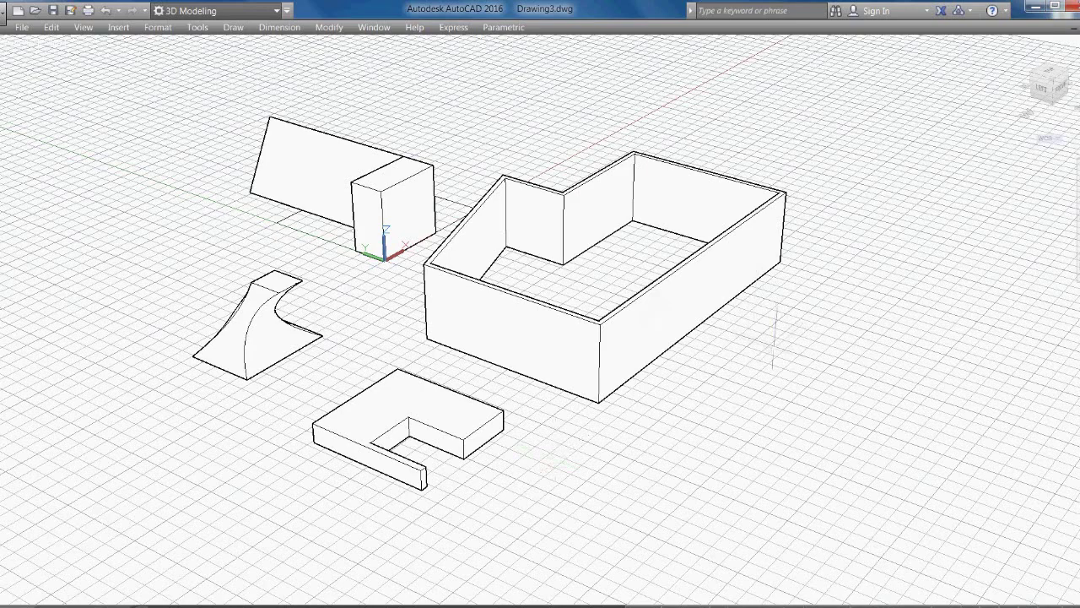
middle_drag(780, 335, 726, 372)
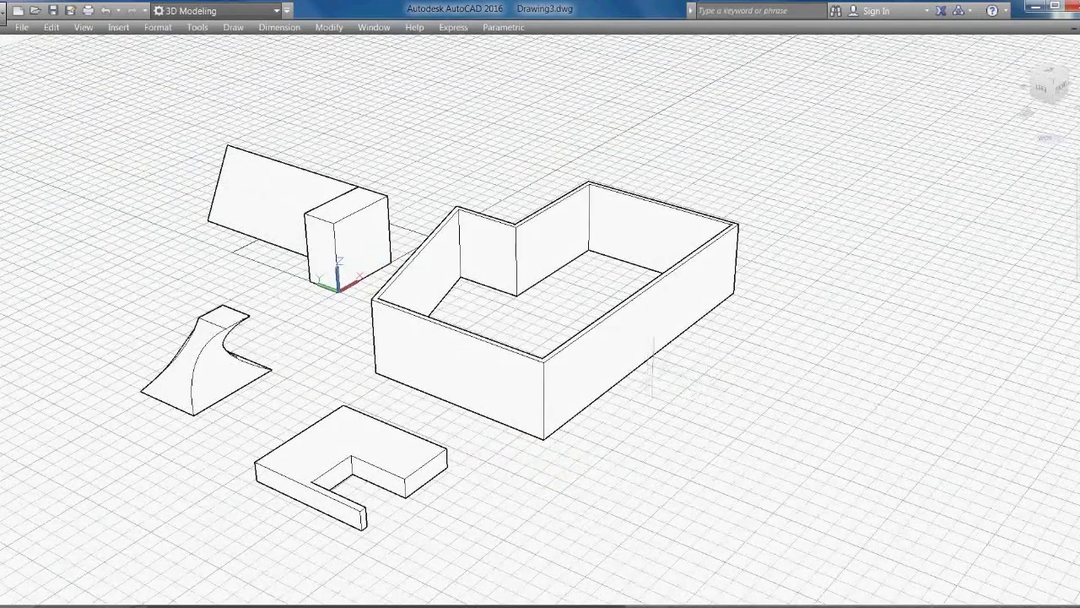